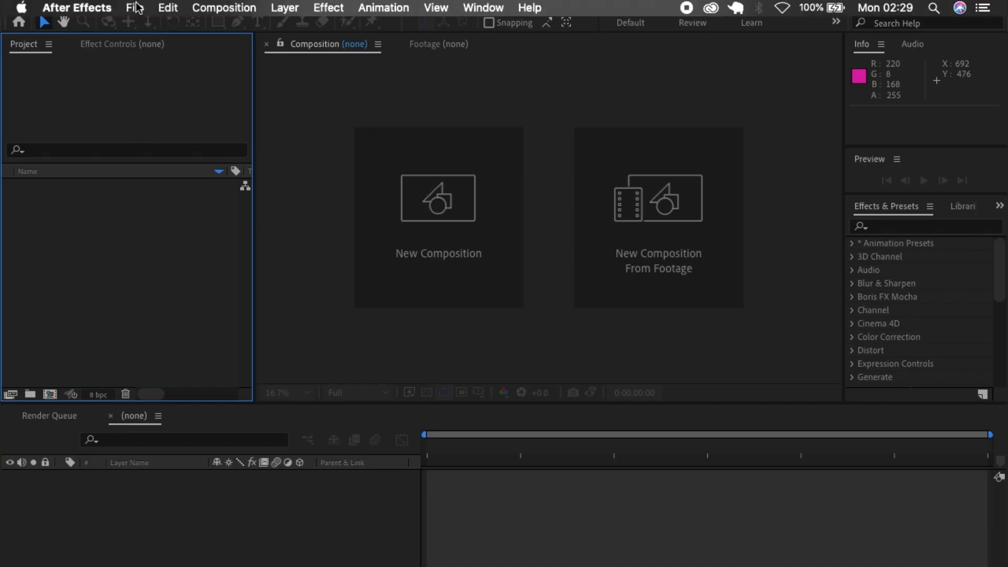
# Choose the Illustrator file Instagram logo design.ai for import into the project.
pyautogui.click(136, 7)
pyautogui.moveTo(281, 196)
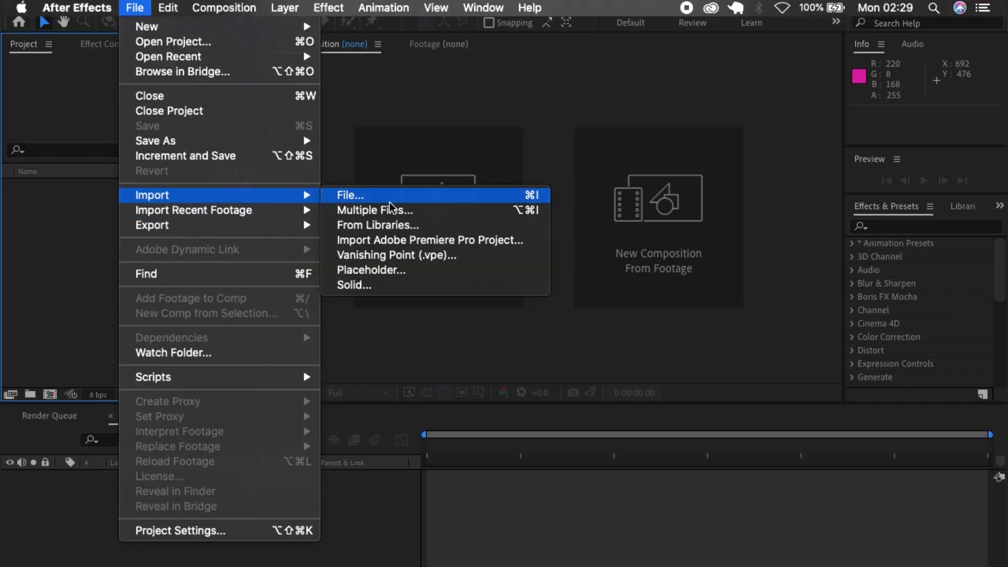
pyautogui.click(390, 202)
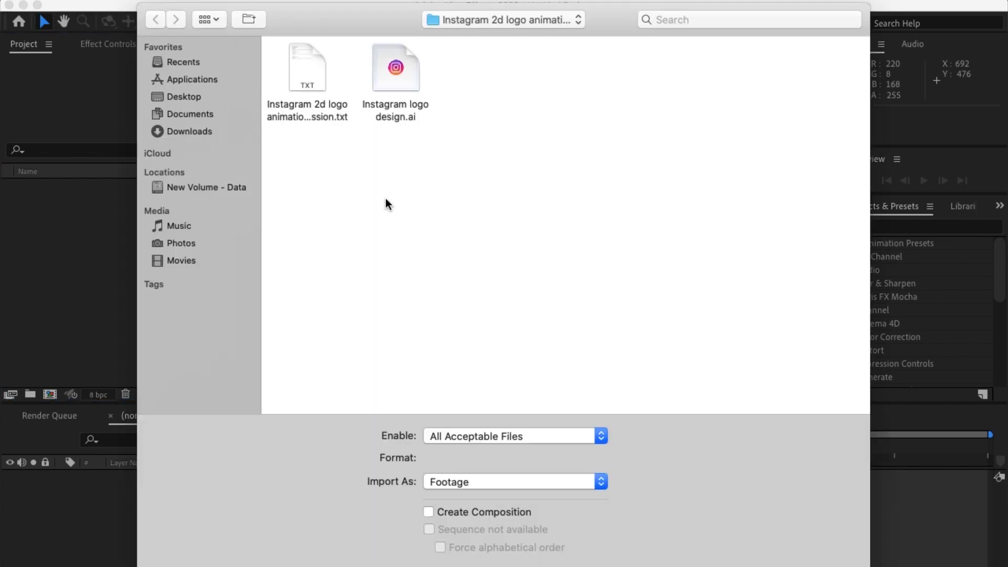
pyautogui.click(396, 68)
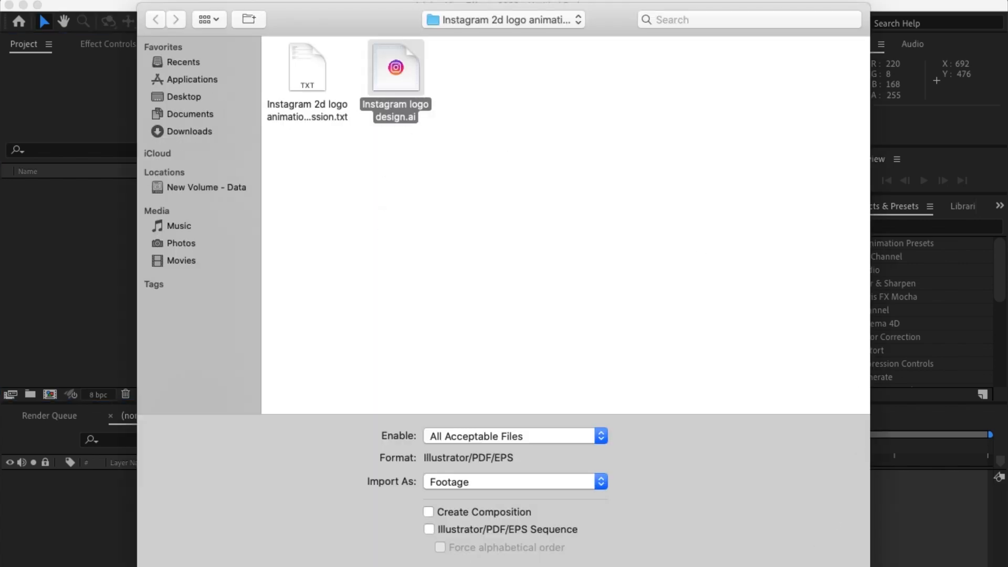
pyautogui.press('Return')
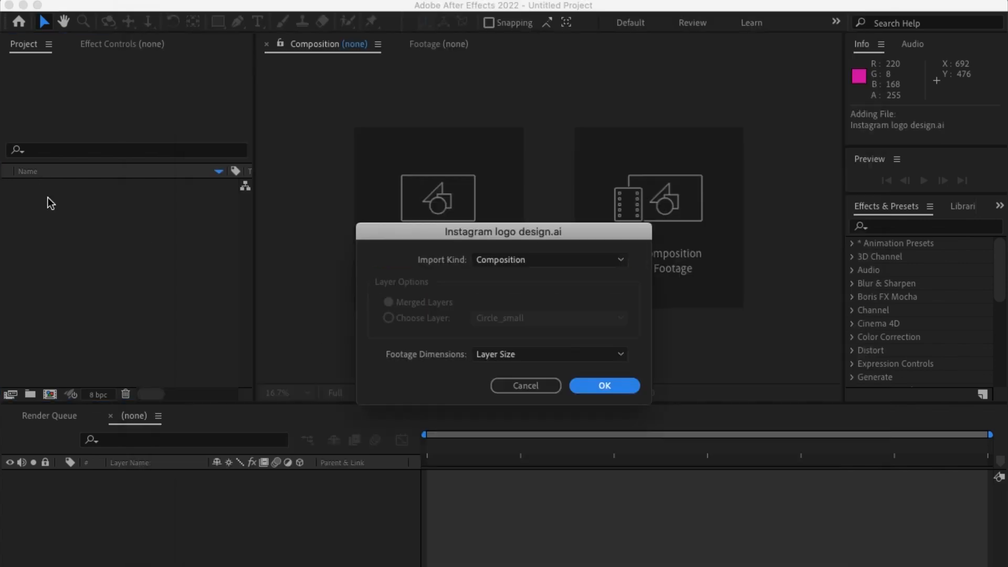
# Import the logo file as a Composition with footage dimensions set to Layer Size.
pyautogui.click(505, 261)
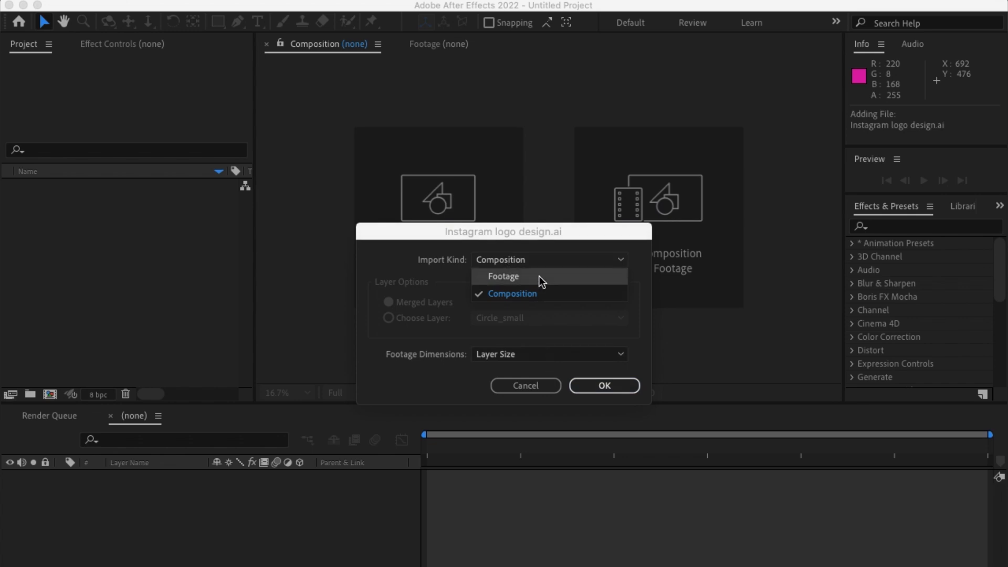
pyautogui.click(507, 296)
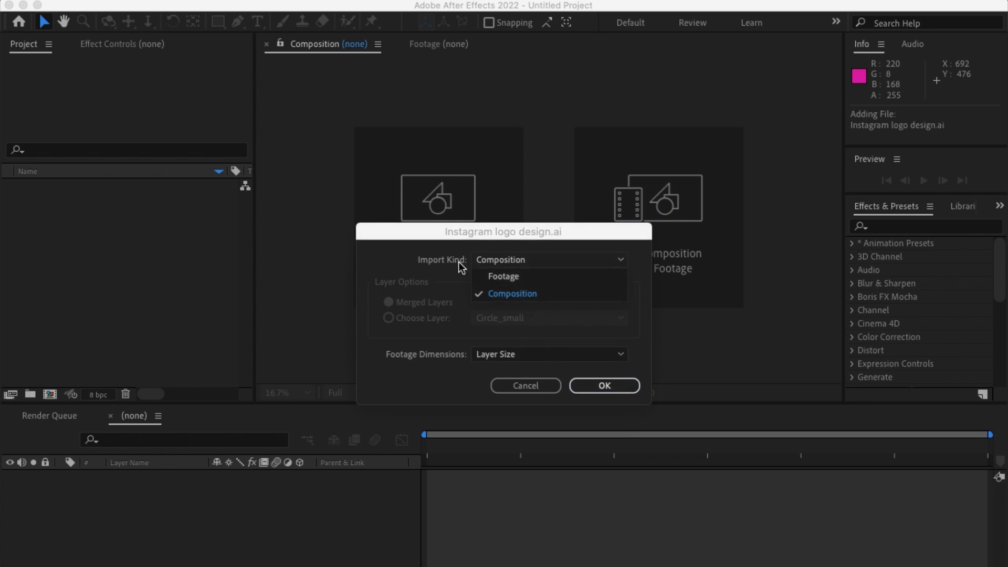
pyautogui.click(509, 261)
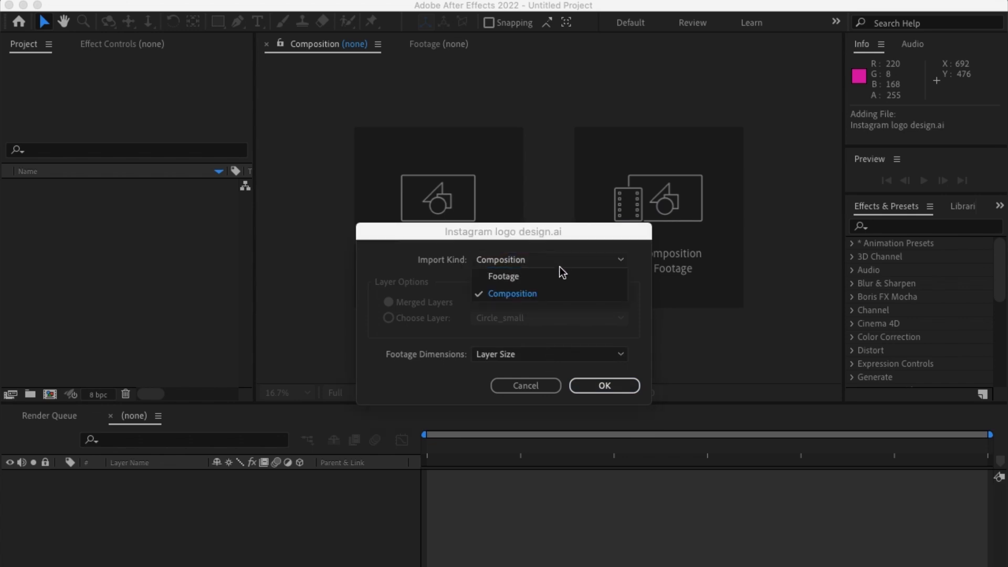
pyautogui.click(466, 297)
pyautogui.click(489, 354)
pyautogui.click(418, 355)
pyautogui.click(604, 385)
# Open the imported Instagram logo design composition in the timeline and put the current time at its start.
pyautogui.click(33, 261)
pyautogui.doubleClick(59, 202)
pyautogui.moveTo(481, 446); pyautogui.dragTo(274, 446)
# End the work area at 0:00:05:00, trim the composition to it, and return the current time to the start.
pyautogui.click(52, 434)
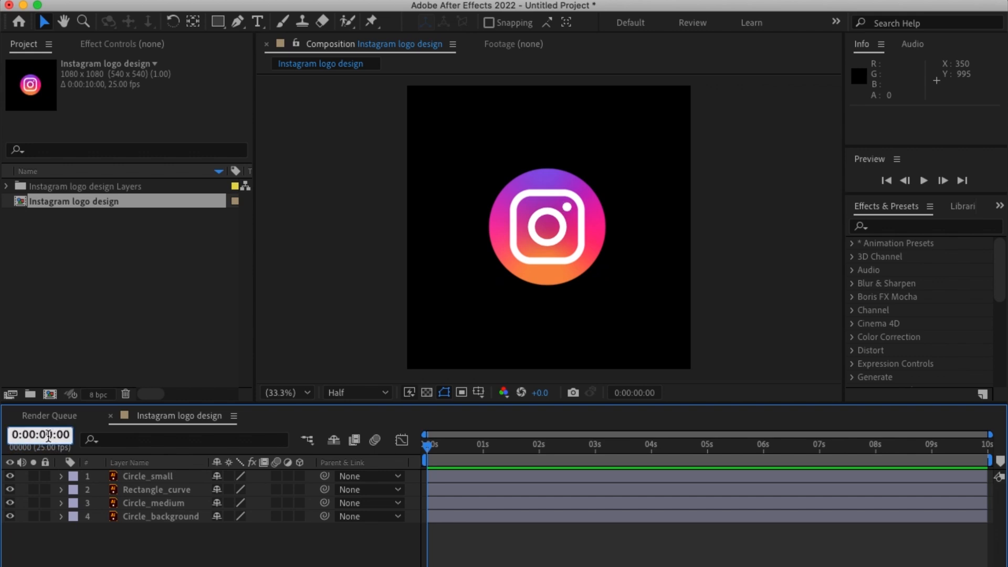
pyautogui.press('Return')
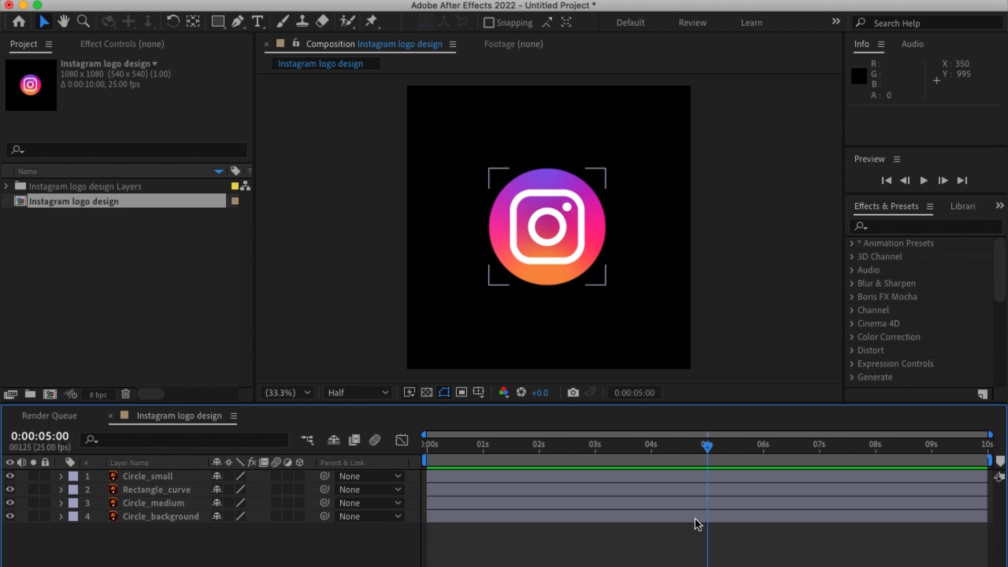
pyautogui.press('n')
pyautogui.rightClick(679, 462)
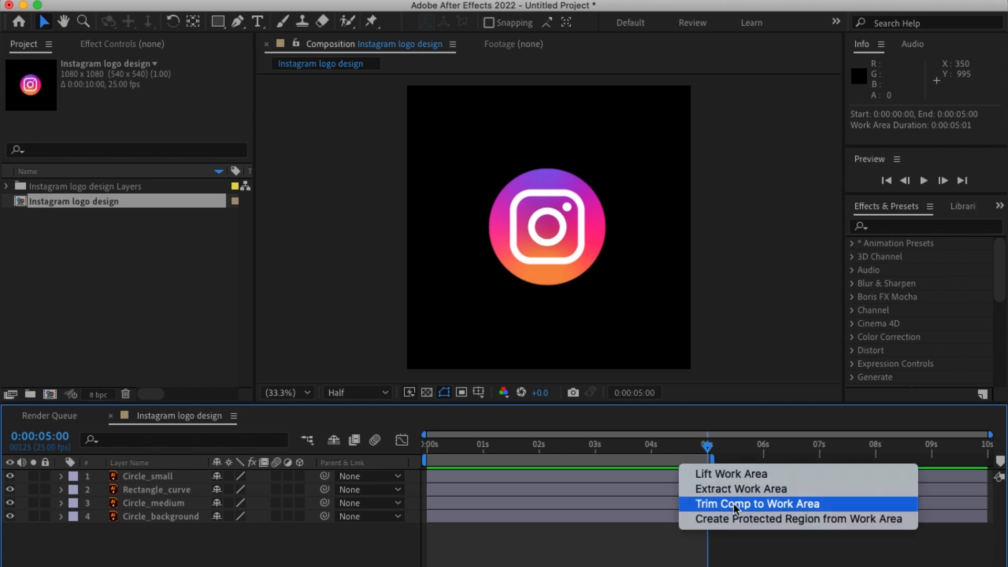
pyautogui.click(735, 505)
pyautogui.moveTo(901, 452); pyautogui.dragTo(426, 464)
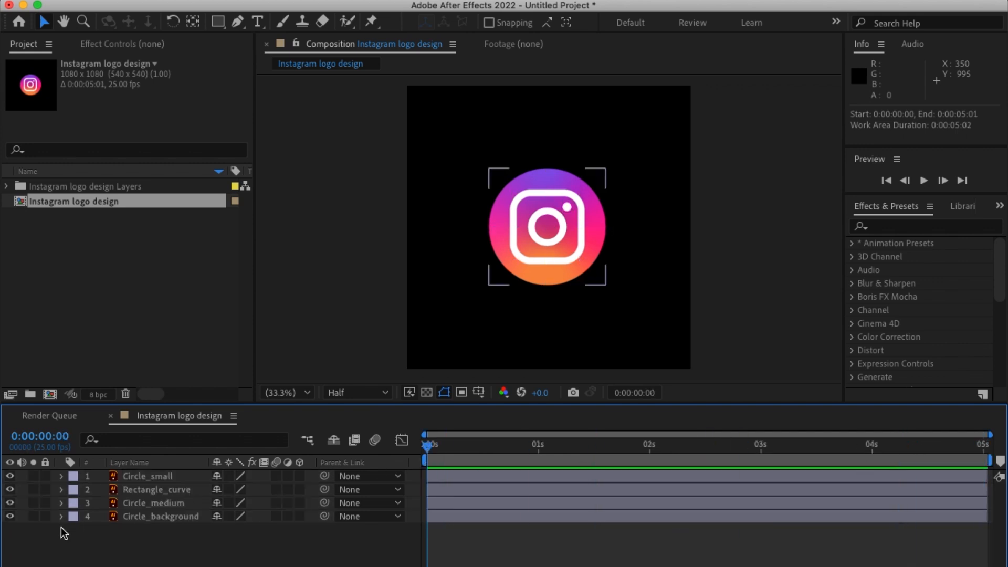
# Hide the Circle_small, Rectangle_curve and Circle_medium layers and select the Circle_background layer.
pyautogui.moveTo(9, 503); pyautogui.dragTo(9, 476)
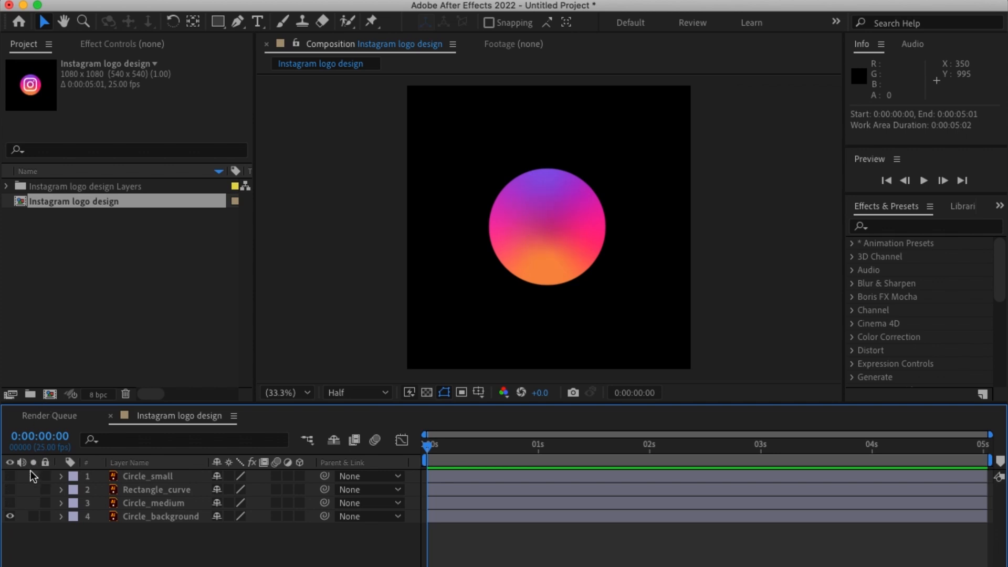
pyautogui.click(148, 517)
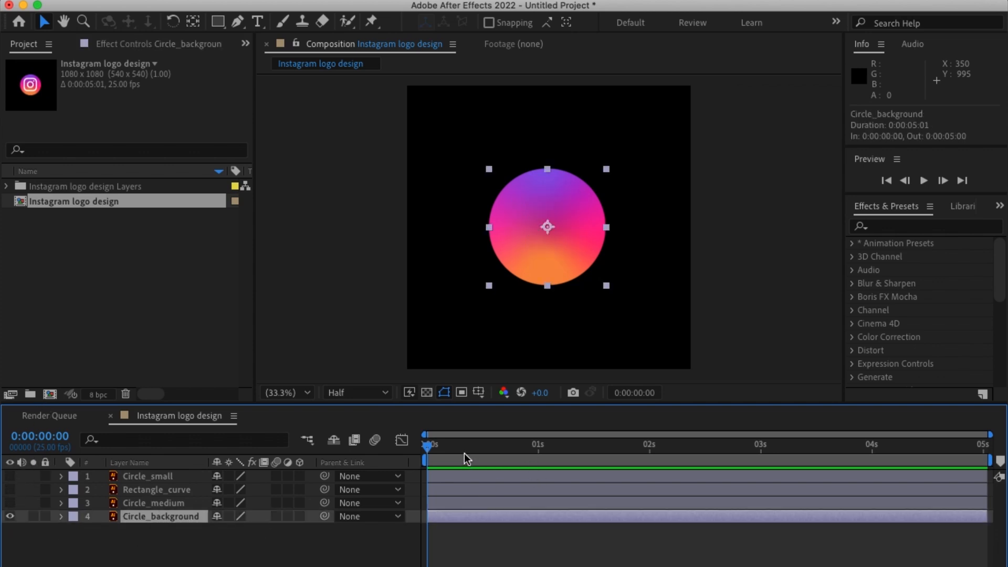
pyautogui.click(146, 286)
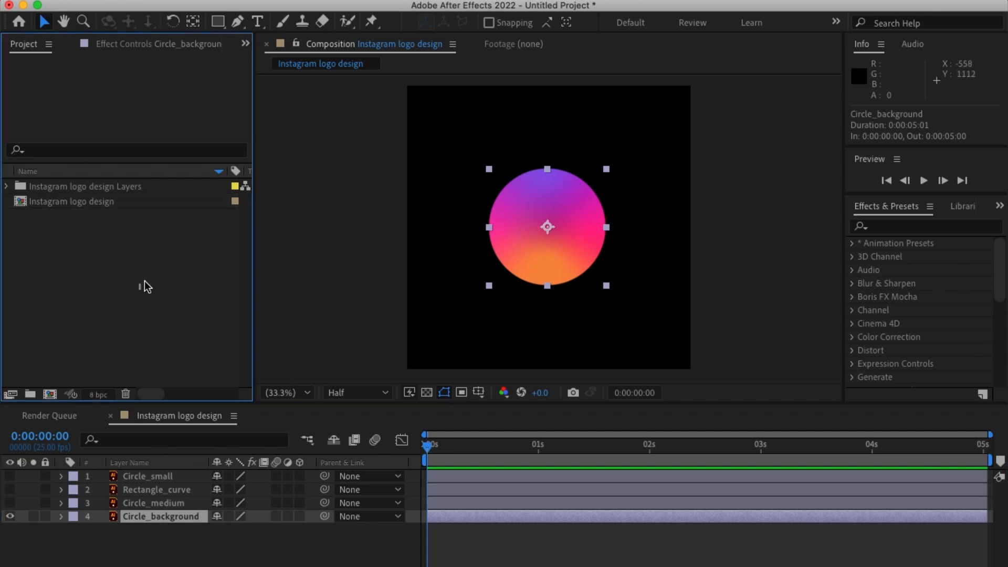
pyautogui.moveTo(457, 461); pyautogui.dragTo(350, 472)
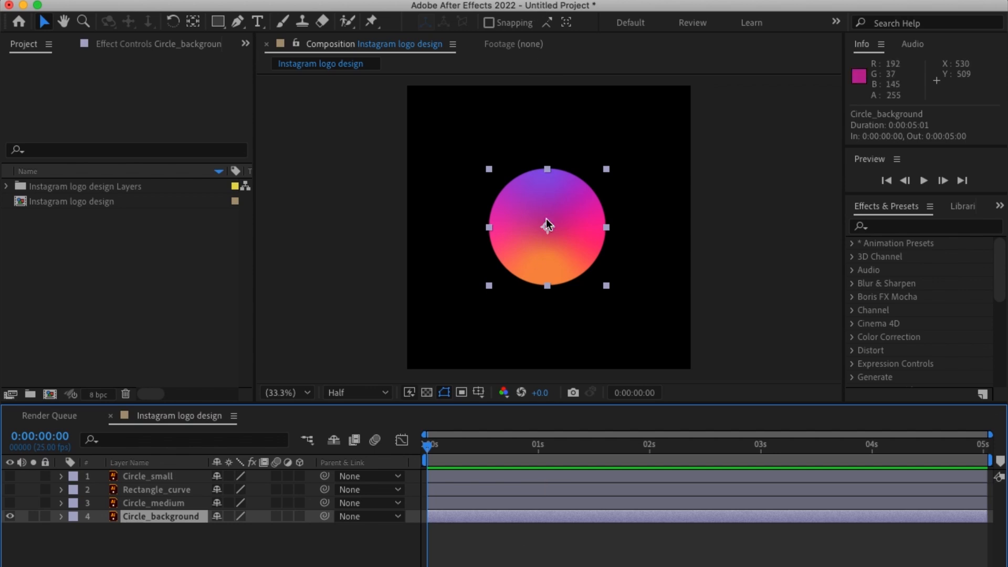
pyautogui.moveTo(456, 447); pyautogui.dragTo(419, 459)
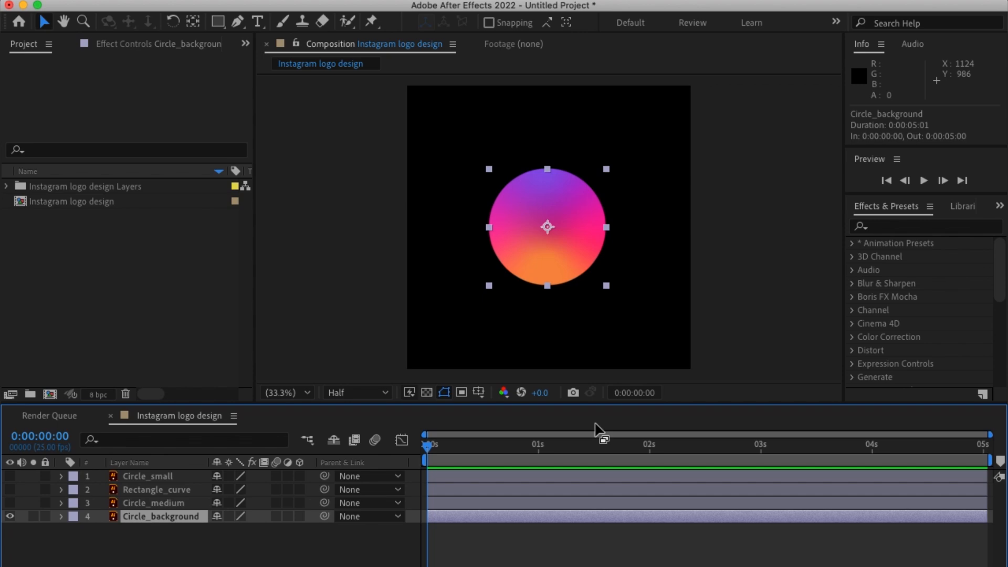
pyautogui.click(555, 531)
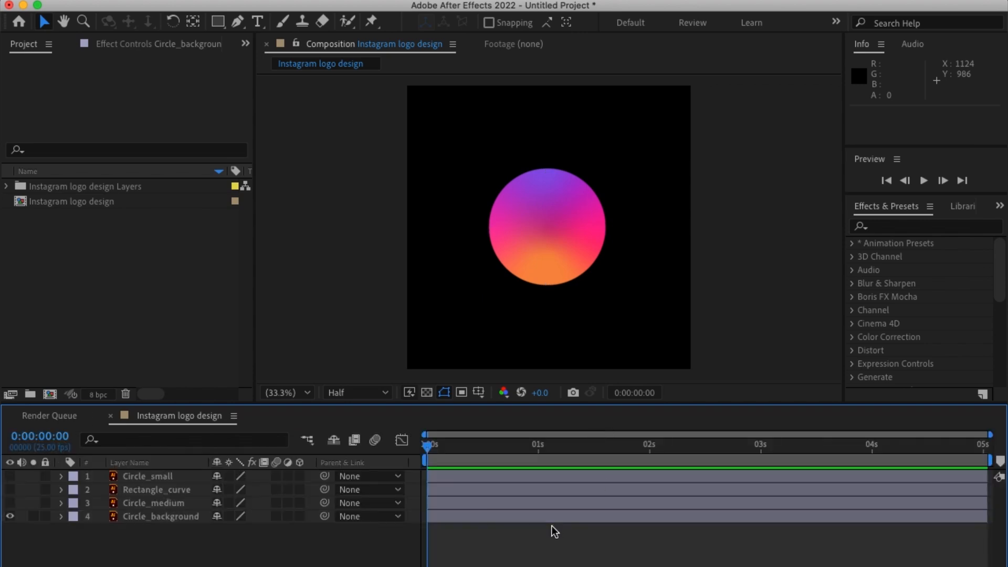
# Copy the Circle_background expression from the text file, from the initialValue line through [x,yOutput];, and return to After Effects.
pyautogui.hotkey('ctrl', 'Right')
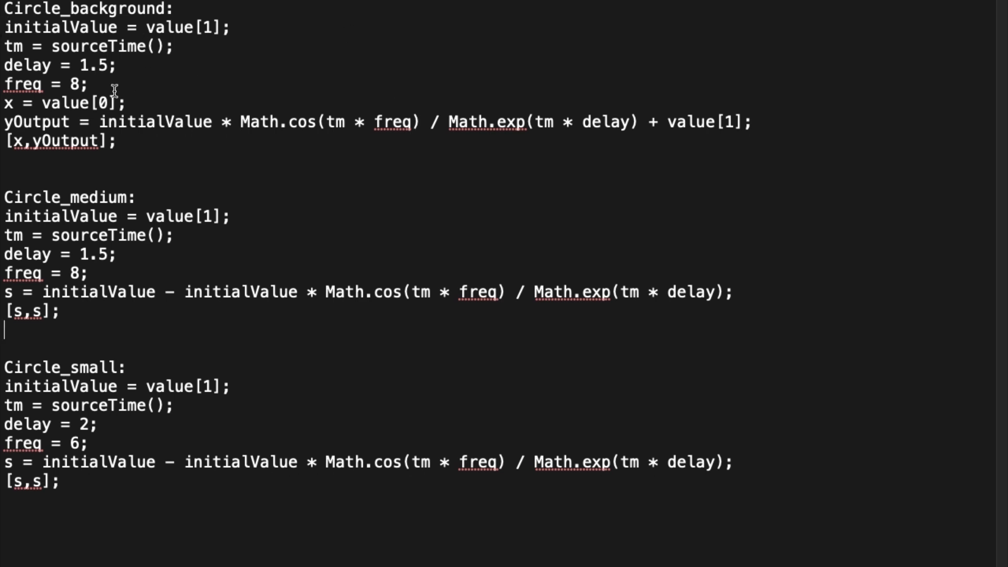
pyautogui.moveTo(4, 27); pyautogui.dragTo(129, 142)
pyautogui.hotkey('ctrl', 'Left')
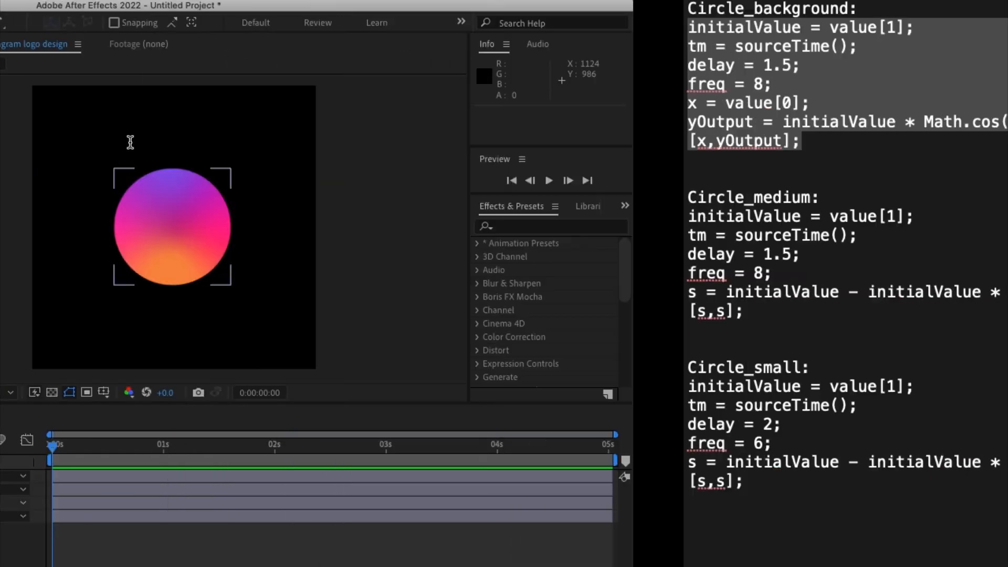
# Add an expression to the Circle_background layer's Position property and paste the copied bounce code into it.
pyautogui.click(148, 518)
pyautogui.click(61, 516)
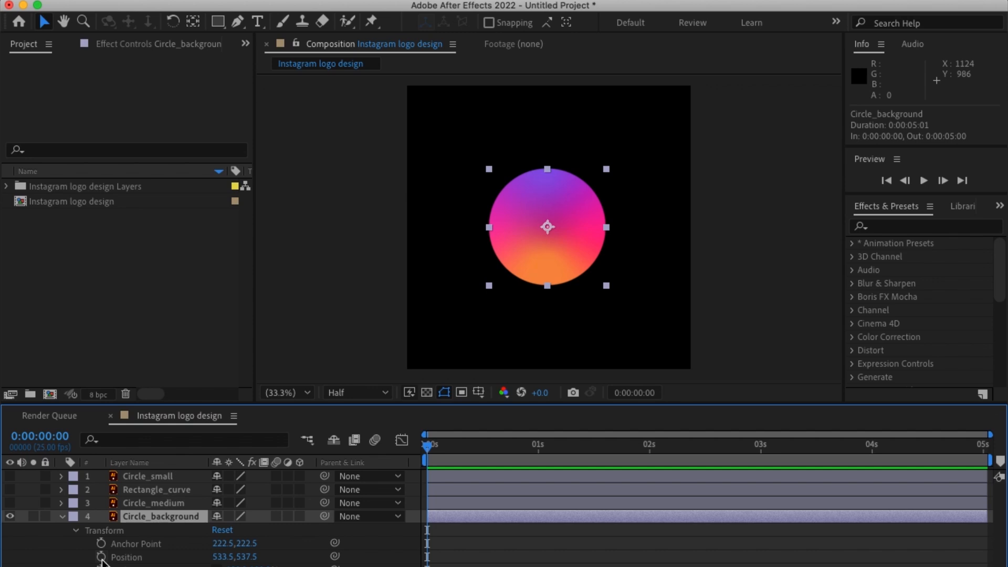
pyautogui.keyDown('alt'); pyautogui.click(101, 557); pyautogui.keyUp('alt')
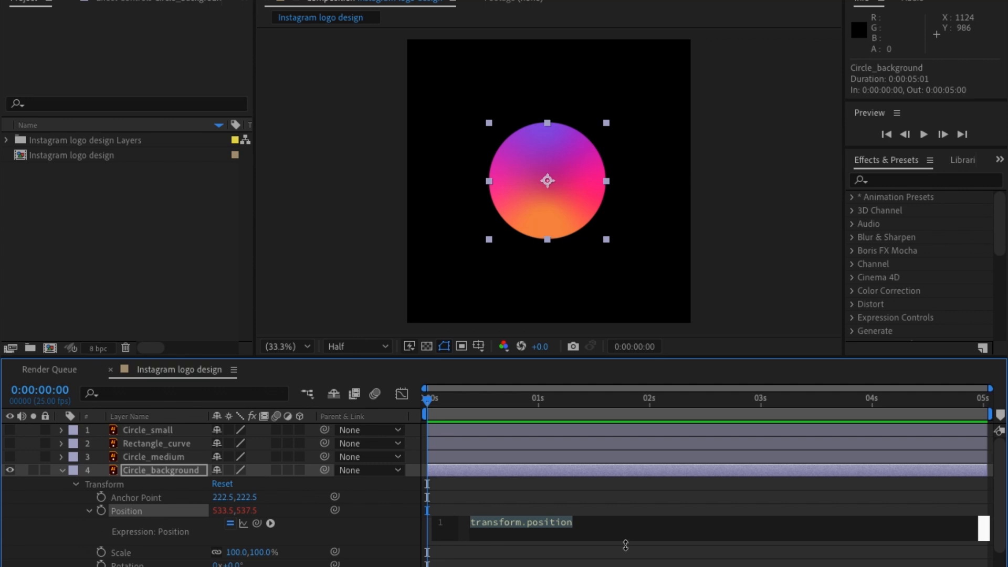
pyautogui.hotkey('ctrl', 'v')
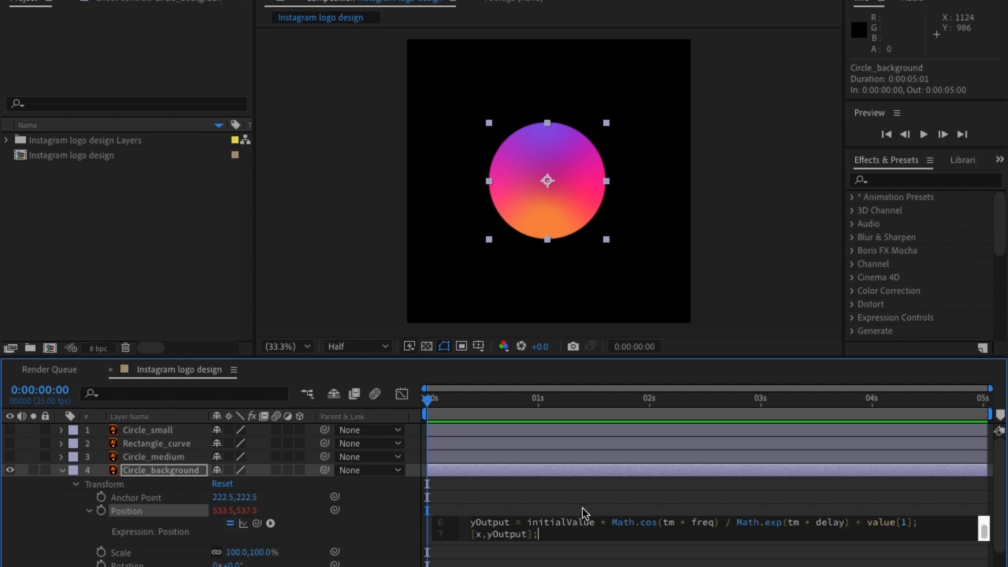
pyautogui.click(569, 504)
# Preview the Circle_background bounce animation from the start of the composition.
pyautogui.press('space')
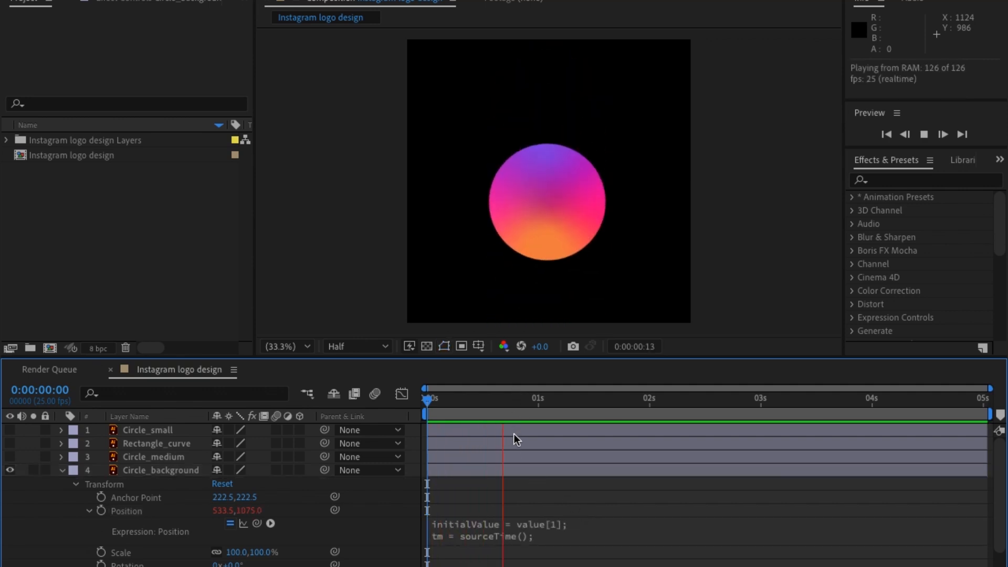
pyautogui.press('space')
pyautogui.press('Home')
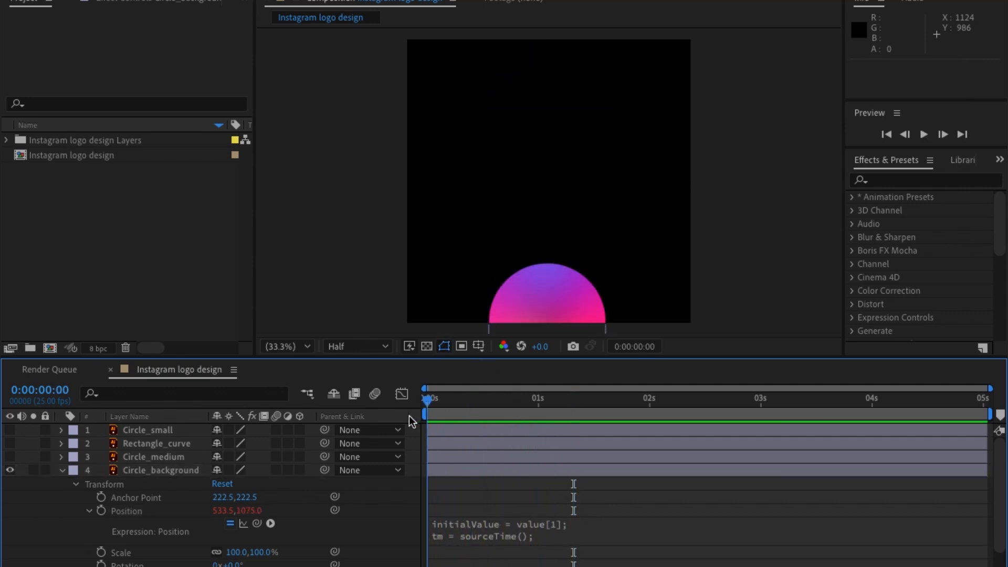
pyautogui.press('space')
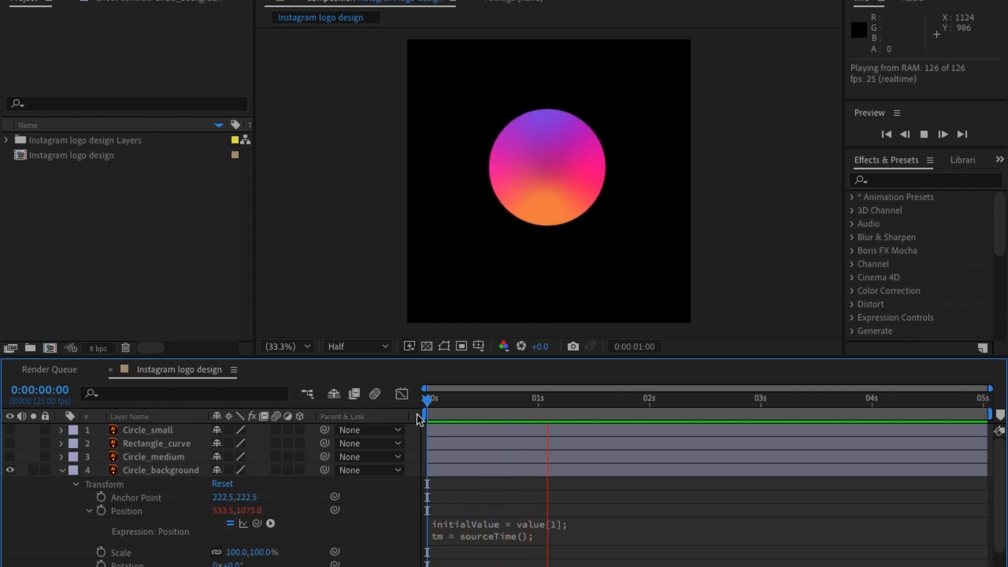
# Enlarge the timeline area and the Position expression field so all seven lines of code fit.
pyautogui.moveTo(513, 358); pyautogui.dragTo(518, 202)
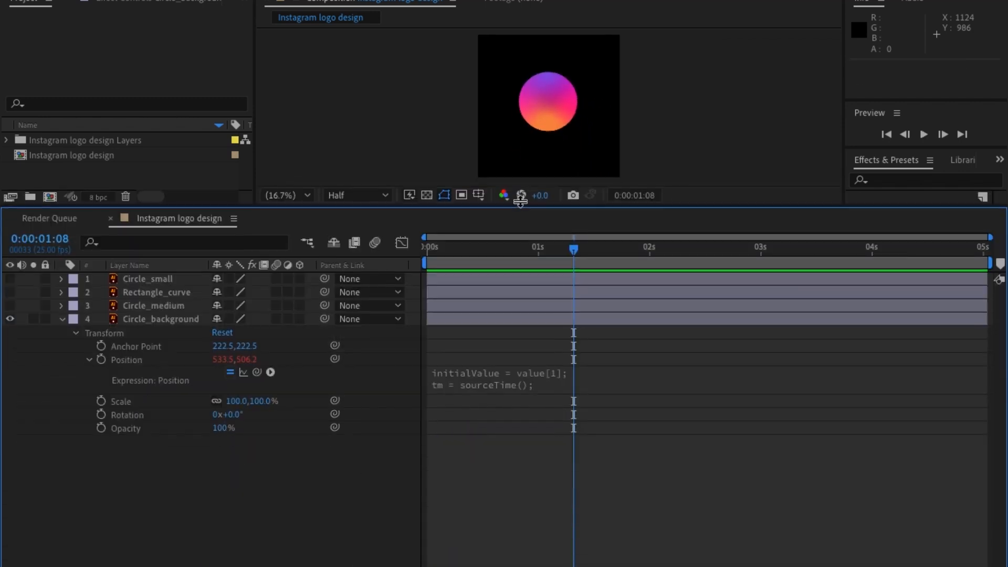
pyautogui.click(499, 376)
pyautogui.click(612, 385)
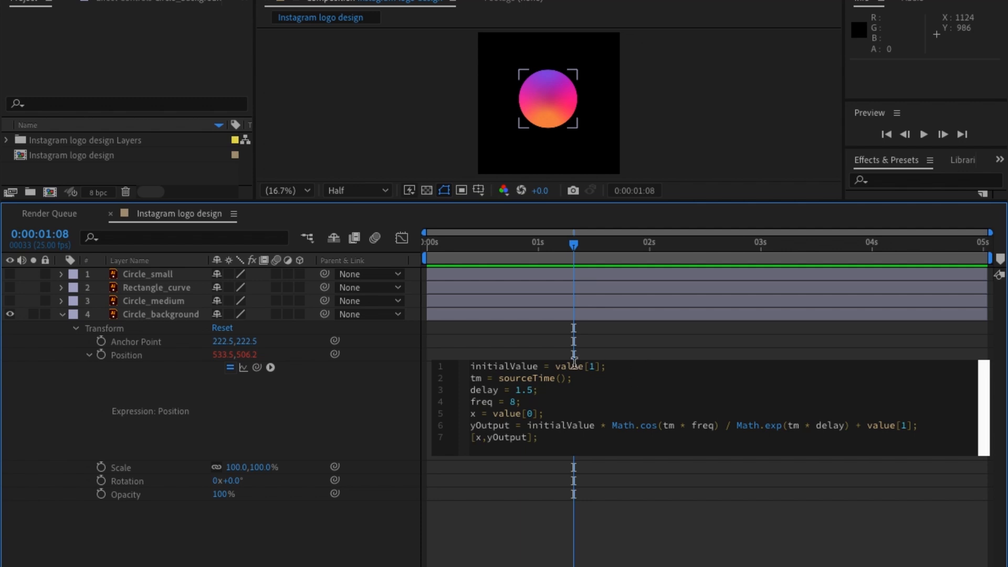
# Disable the Circle_background Position expression to compare the layer's base position, and enable it again.
pyautogui.click(607, 368)
pyautogui.click(231, 367)
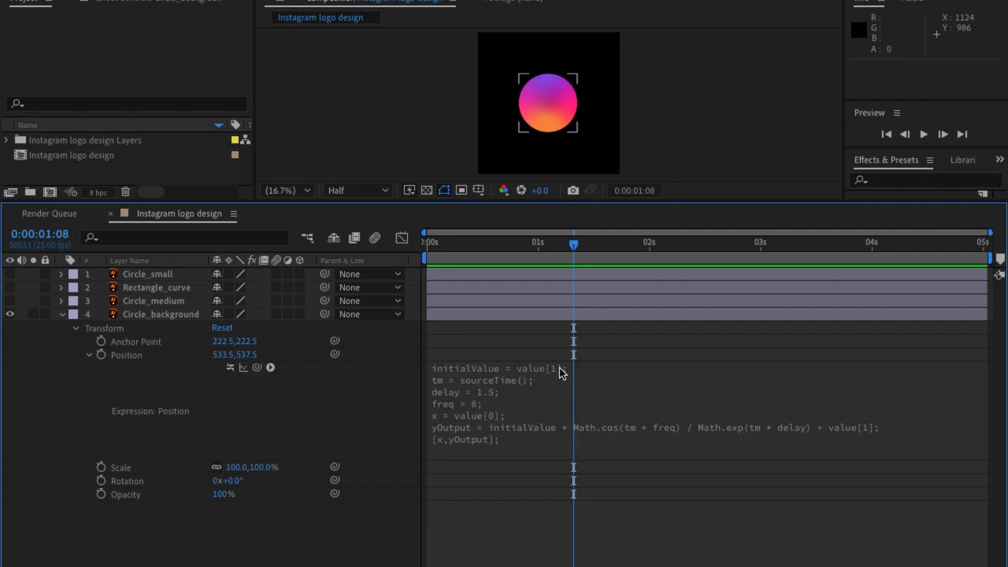
pyautogui.click(484, 388)
pyautogui.click(418, 399)
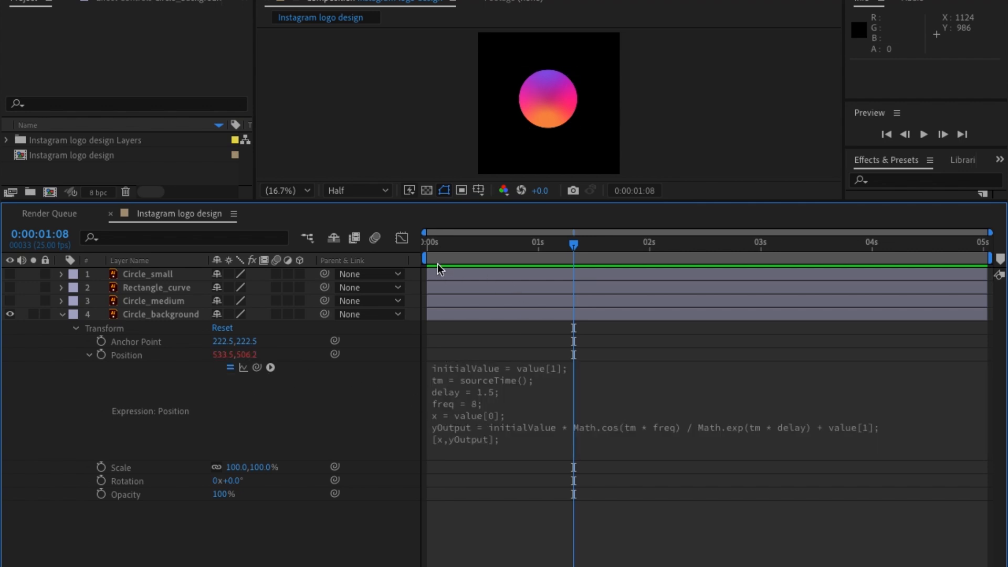
# Examine the Position expression line by line, including delay, freq, x and the initialValue term of yOutput.
pyautogui.click(531, 407)
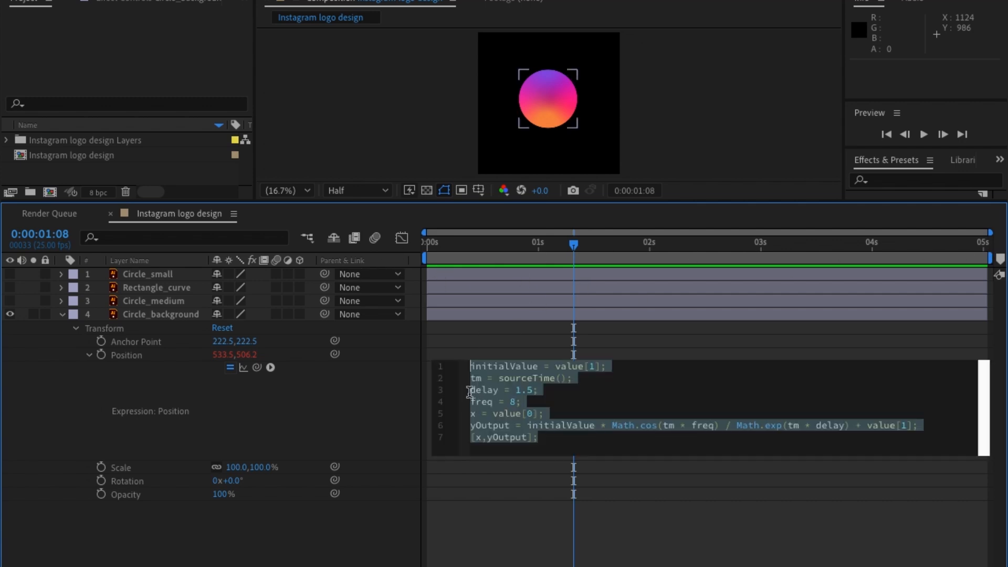
pyautogui.click(470, 392)
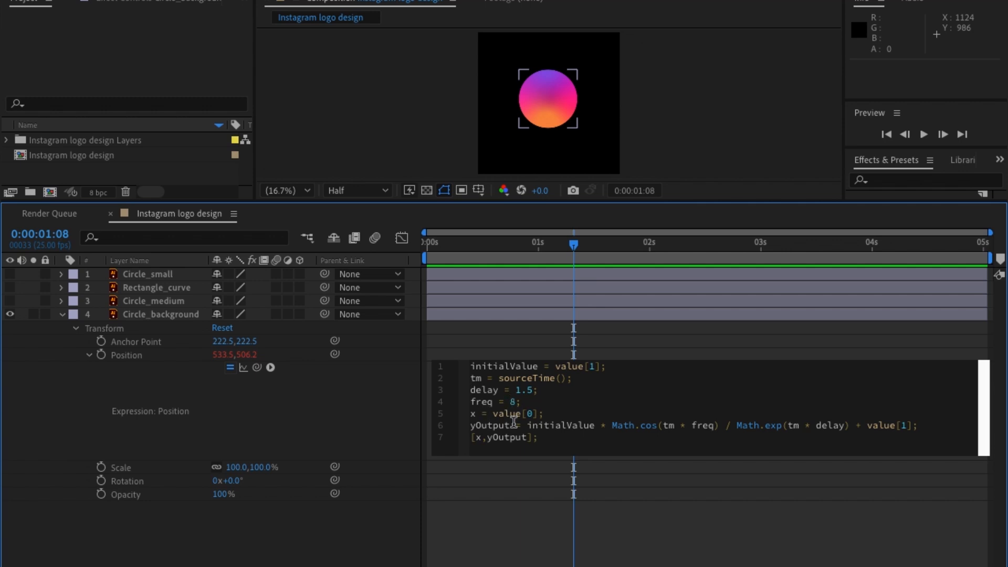
pyautogui.click(544, 414)
pyautogui.click(777, 424)
pyautogui.moveTo(526, 425); pyautogui.dragTo(604, 426)
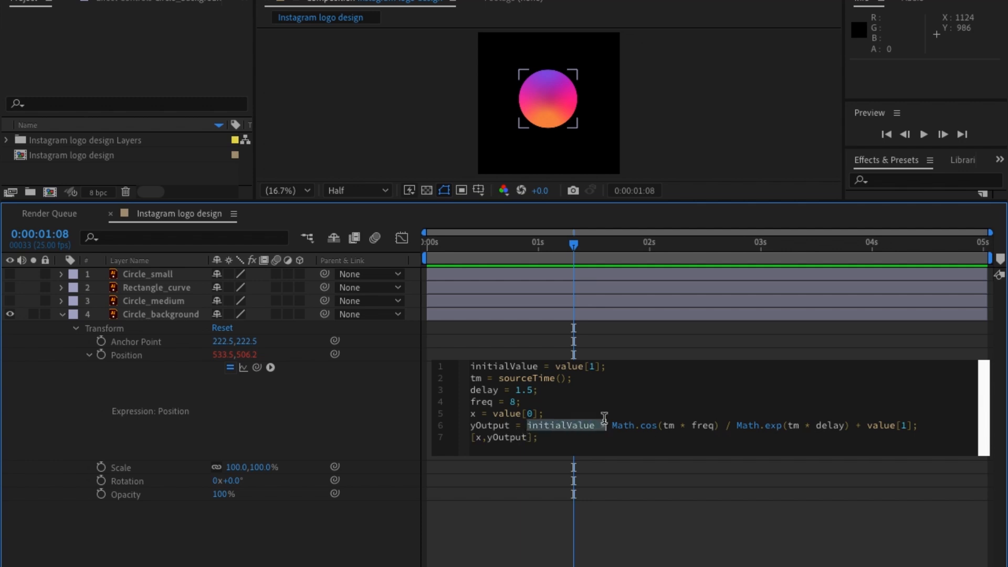
pyautogui.click(605, 423)
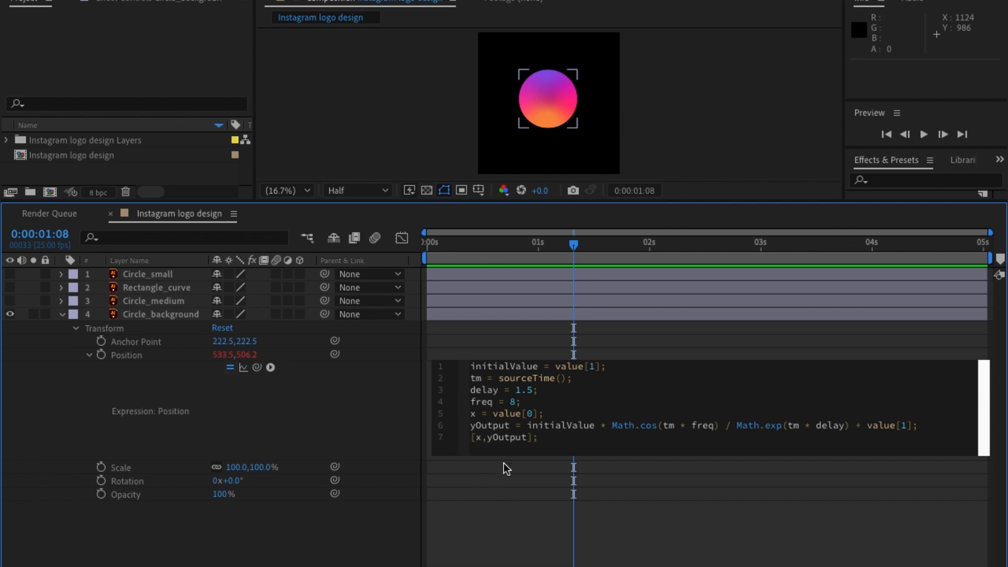
pyautogui.click(500, 440)
pyautogui.click(391, 441)
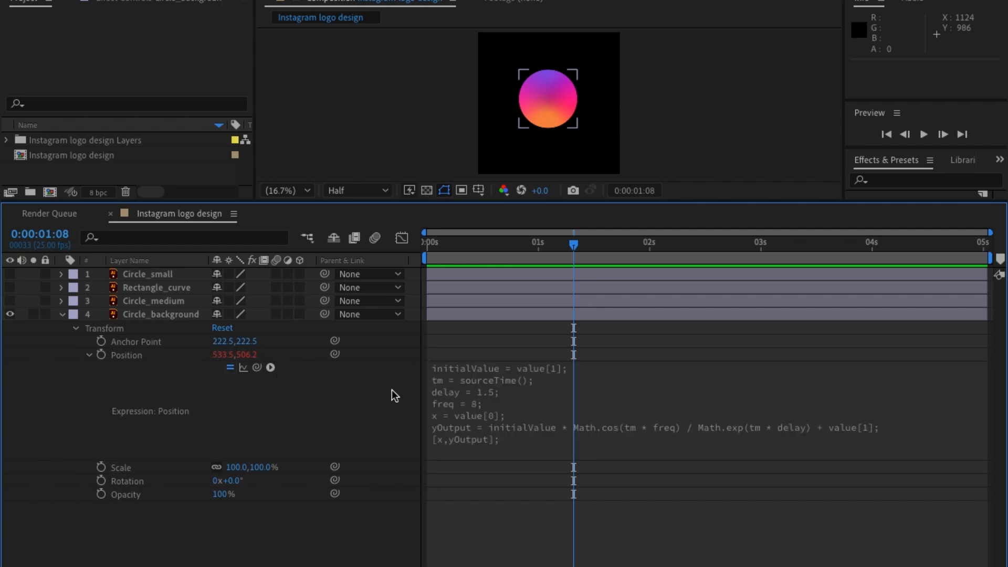
# Play the composition from the start again to check the Circle_background motion against its expression.
pyautogui.press('Home')
pyautogui.press('space')
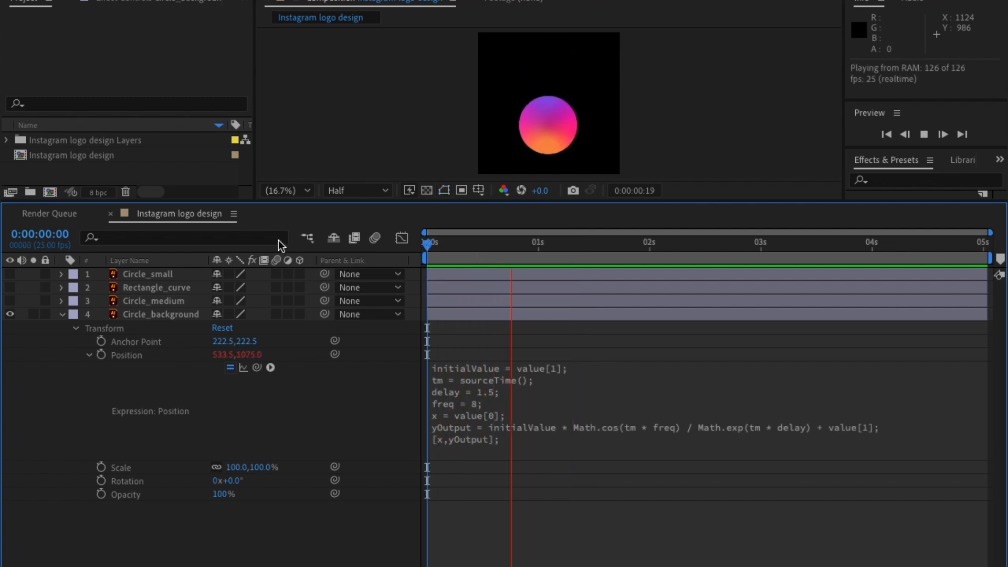
pyautogui.press('space')
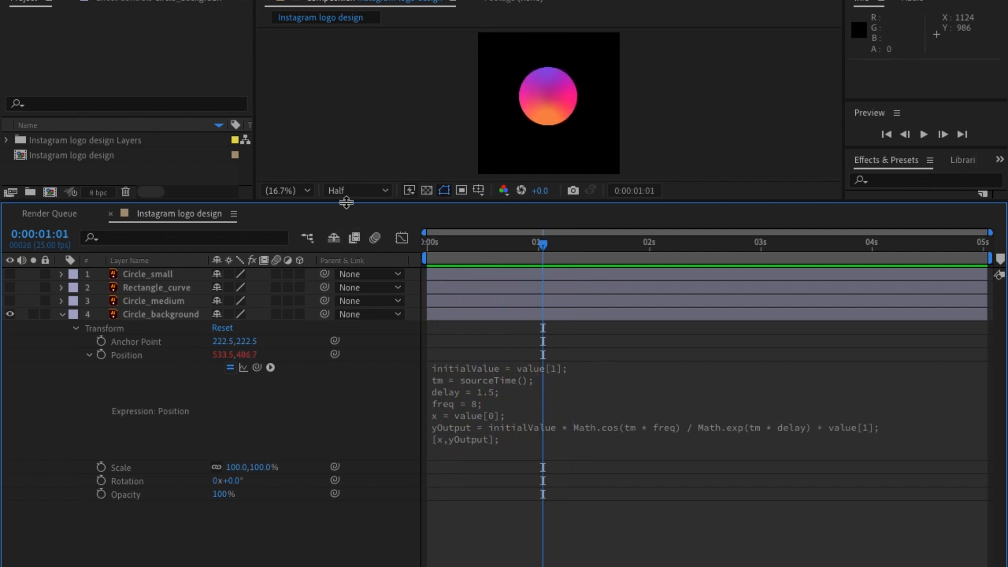
# Shrink the timeline area to enlarge the composition view, and make the Circle_medium layer visible.
pyautogui.moveTo(349, 204); pyautogui.dragTo(358, 361)
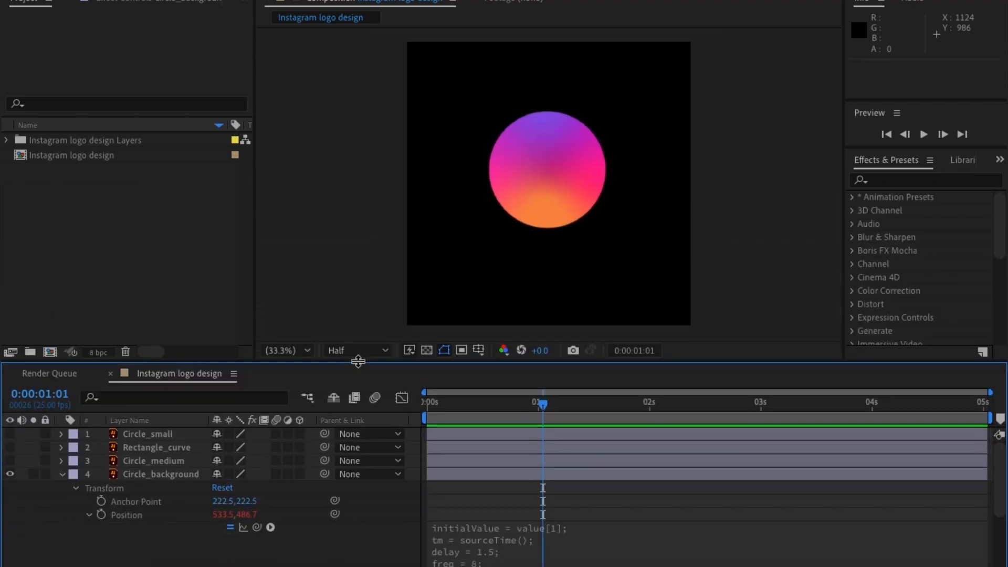
pyautogui.moveTo(528, 419); pyautogui.dragTo(423, 419)
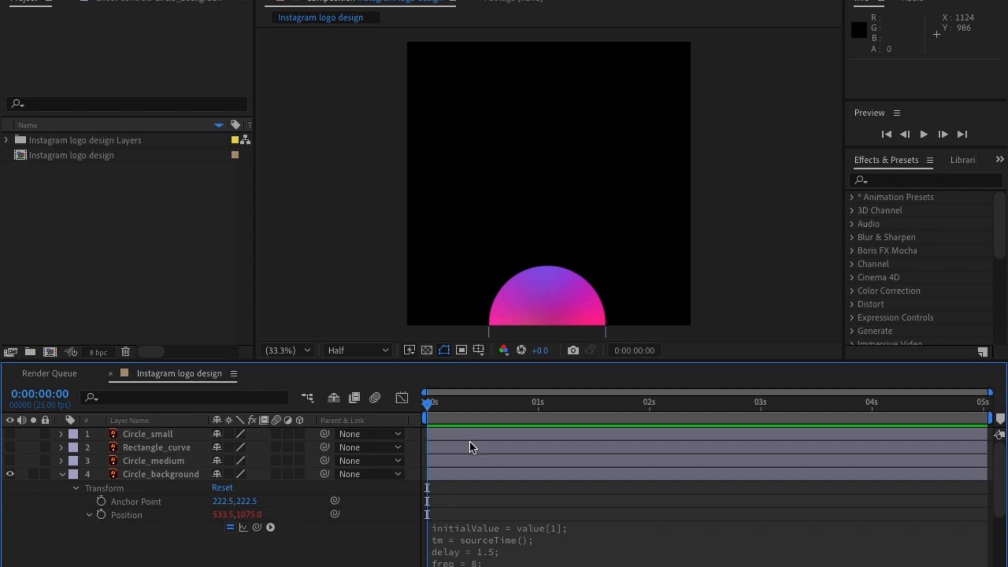
pyautogui.click(146, 462)
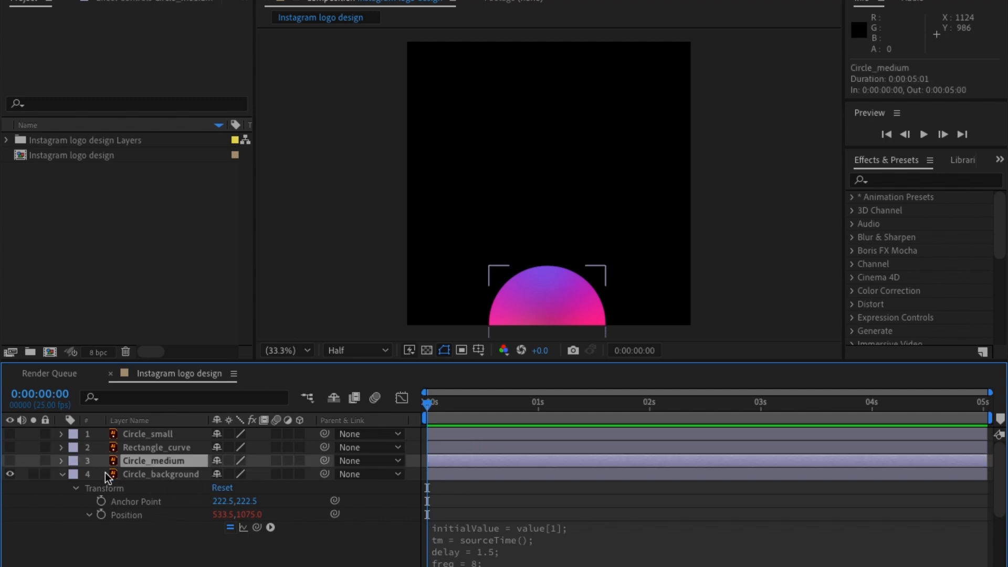
pyautogui.click(9, 461)
# Parent the Circle_medium layer to Circle_background so it follows the bouncing circle.
pyautogui.moveTo(507, 403); pyautogui.dragTo(788, 403)
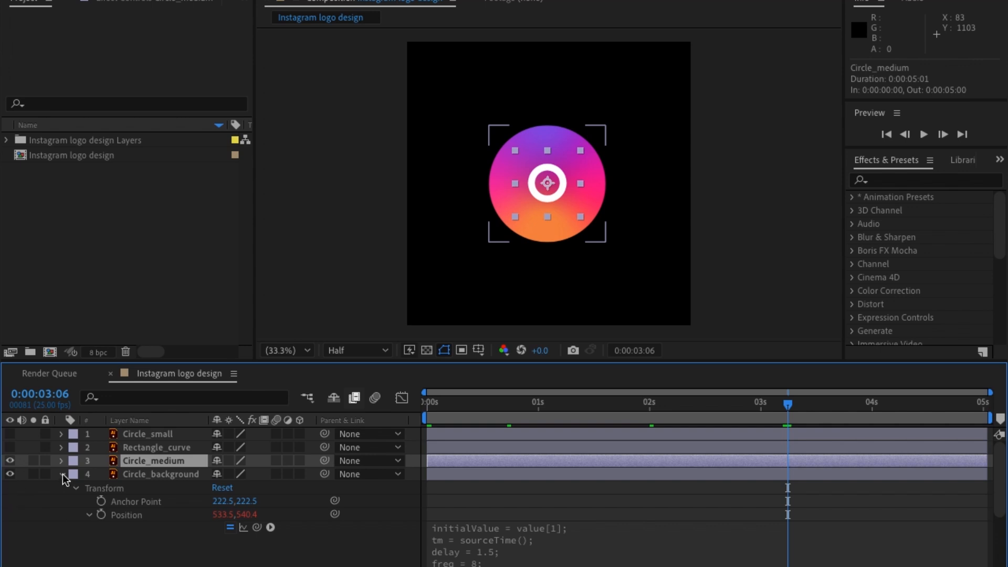
pyautogui.moveTo(525, 408); pyautogui.dragTo(561, 409)
pyautogui.moveTo(756, 406); pyautogui.dragTo(820, 406)
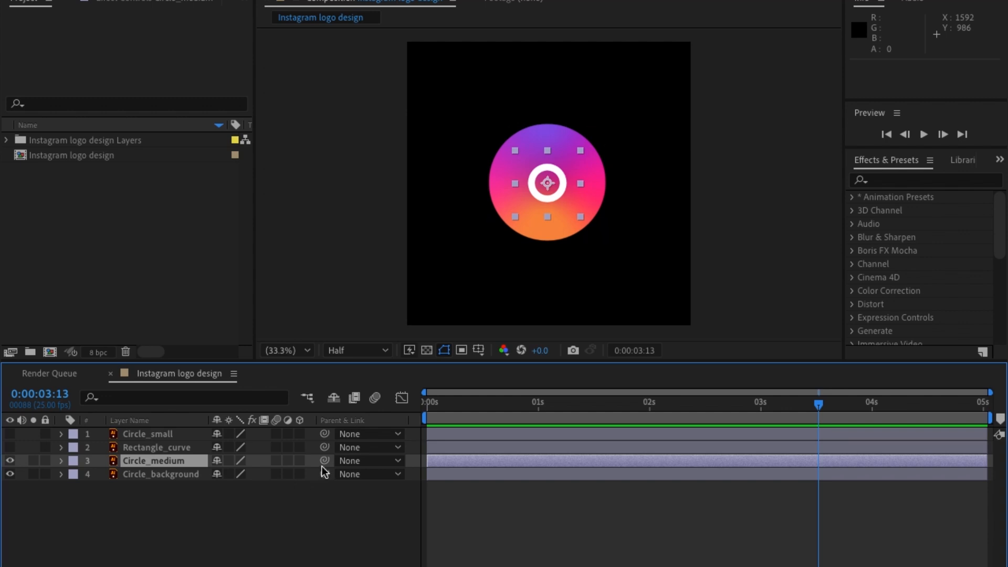
pyautogui.moveTo(324, 461); pyautogui.dragTo(166, 478)
pyautogui.click(143, 473)
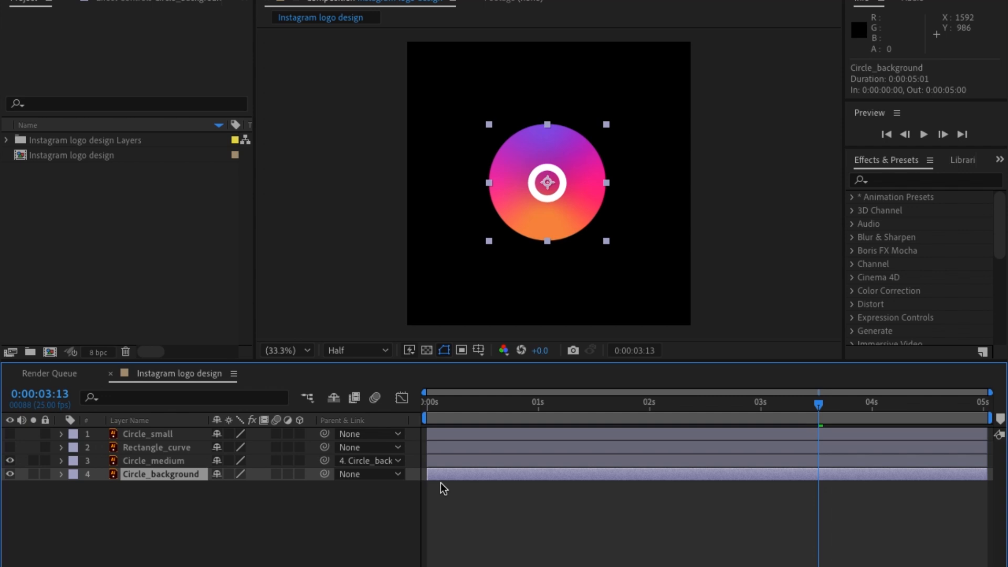
# Shift the Circle_medium layer in time so that it starts at 0:00:00:20.
pyautogui.moveTo(455, 414); pyautogui.dragTo(606, 421)
pyautogui.scroll(3, 430, 418)
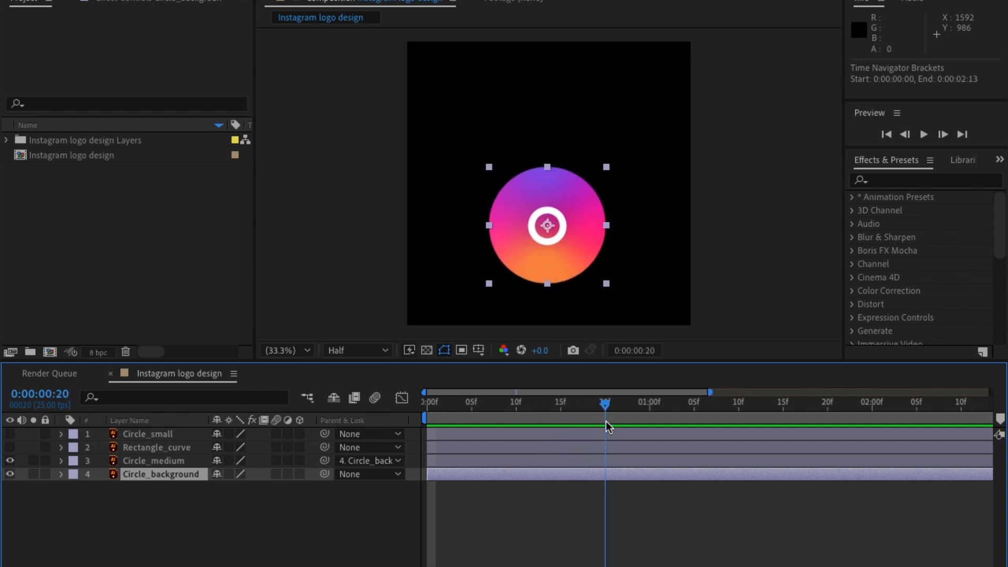
pyautogui.click(456, 462)
pyautogui.moveTo(532, 463); pyautogui.dragTo(709, 460)
# Copy the Circle_medium code with delay 1.5, freq 8 and output [s,s] from the text notes into Circle_medium's Scale expression.
pyautogui.press('s')
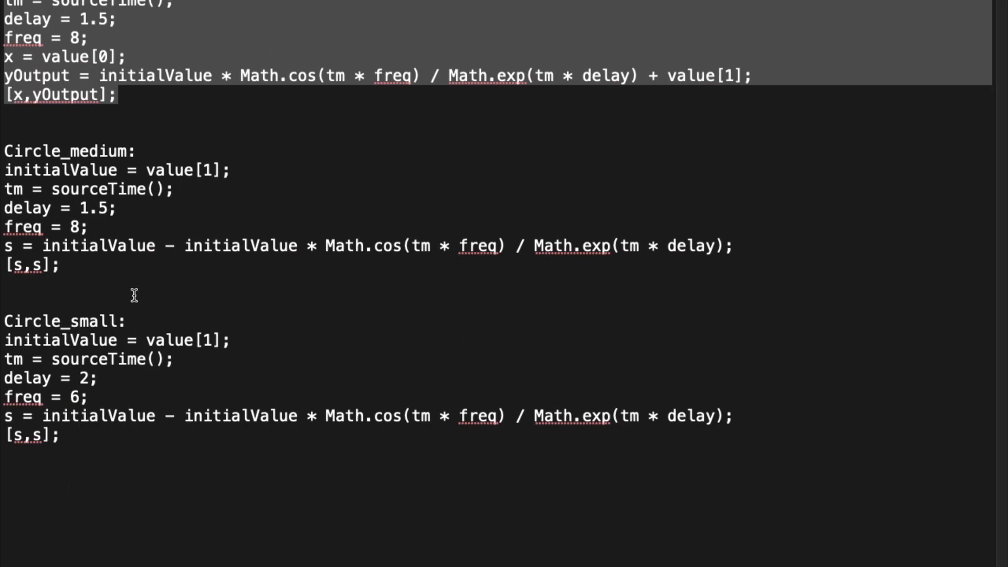
pyautogui.click(130, 285)
pyautogui.moveTo(5, 167); pyautogui.dragTo(83, 262)
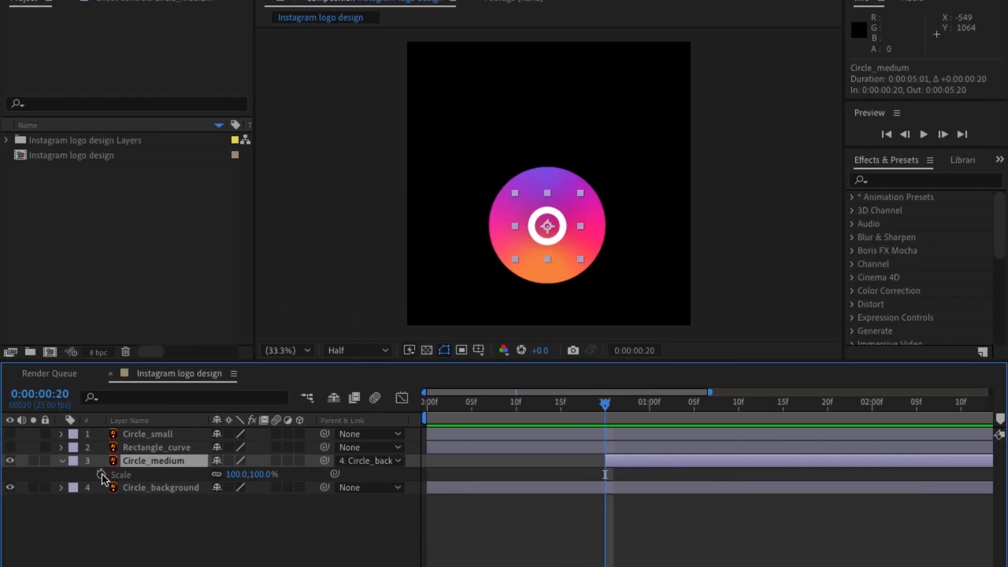
pyautogui.keyDown('alt'); pyautogui.click(101, 474); pyautogui.keyUp('alt')
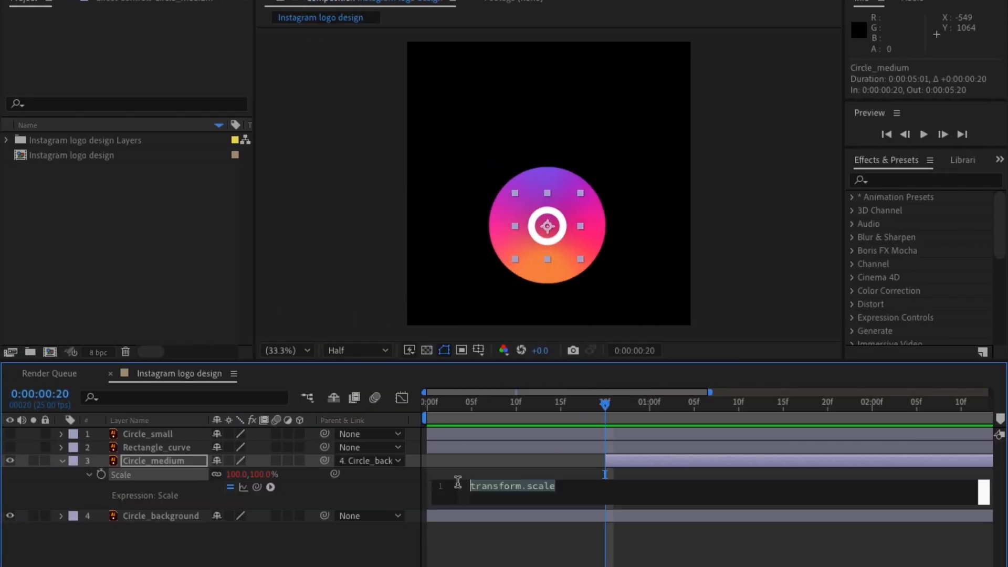
pyautogui.hotkey('ctrl', 'v')
pyautogui.click(404, 523)
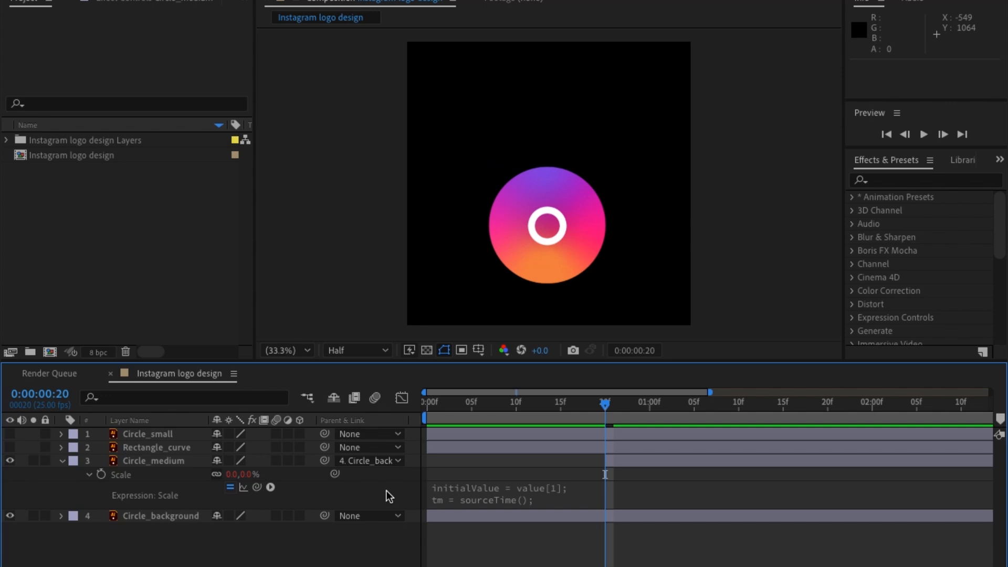
# Scrub and play the composition from the start to check Circle_medium's bouncing scale.
pyautogui.moveTo(627, 406); pyautogui.dragTo(831, 408)
pyautogui.press('-')
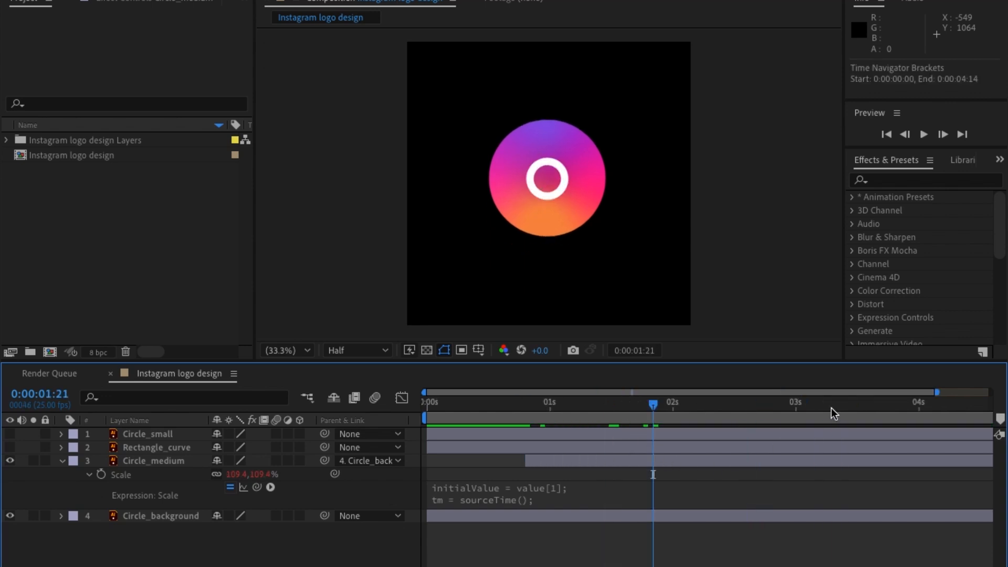
pyautogui.press('space')
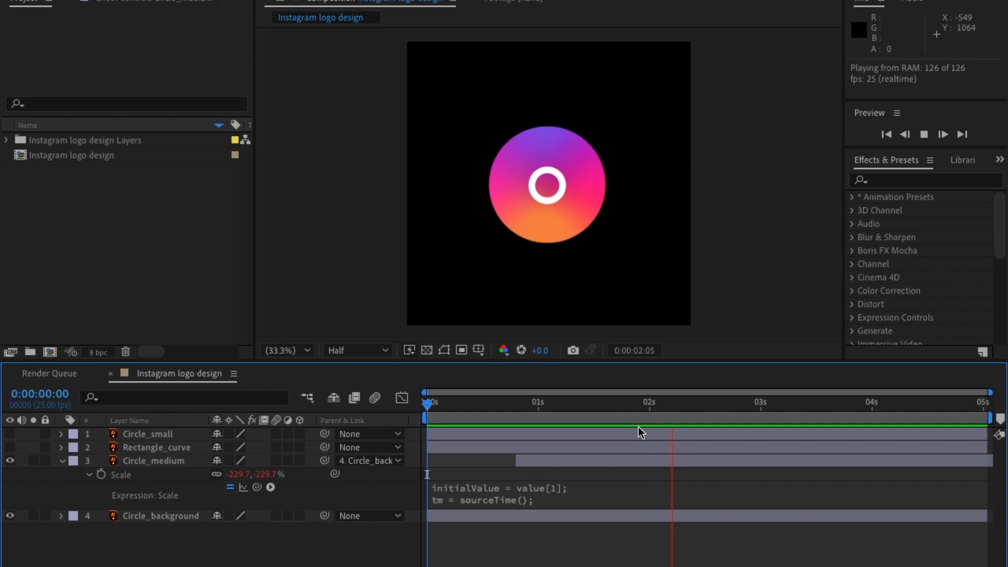
pyautogui.press('space')
# Make the Rectangle_curve layer visible and parent it to Circle_background.
pyautogui.click(546, 460)
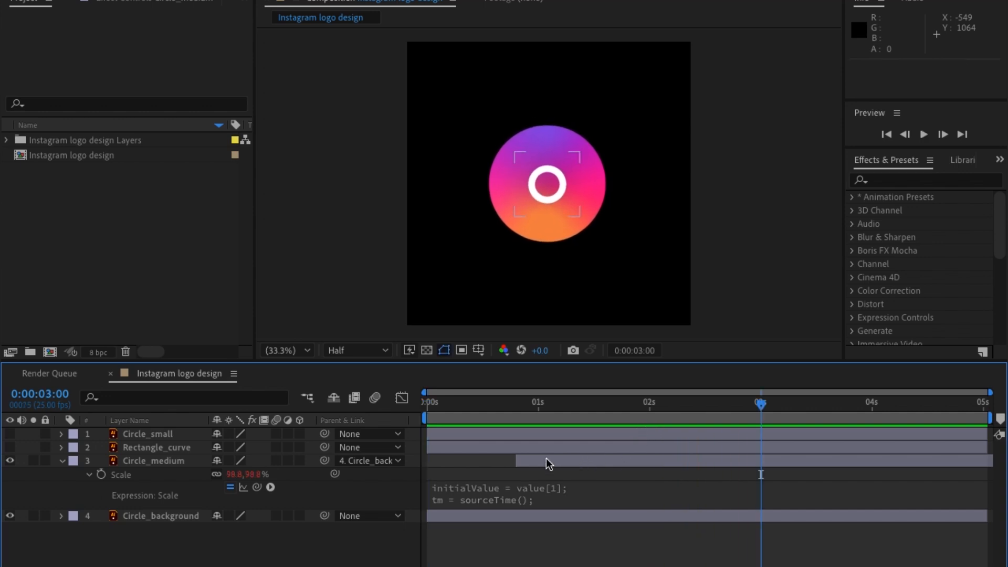
pyautogui.click(61, 460)
pyautogui.click(140, 448)
pyautogui.click(9, 448)
pyautogui.moveTo(779, 406); pyautogui.dragTo(849, 407)
pyautogui.moveTo(324, 451); pyautogui.dragTo(149, 480)
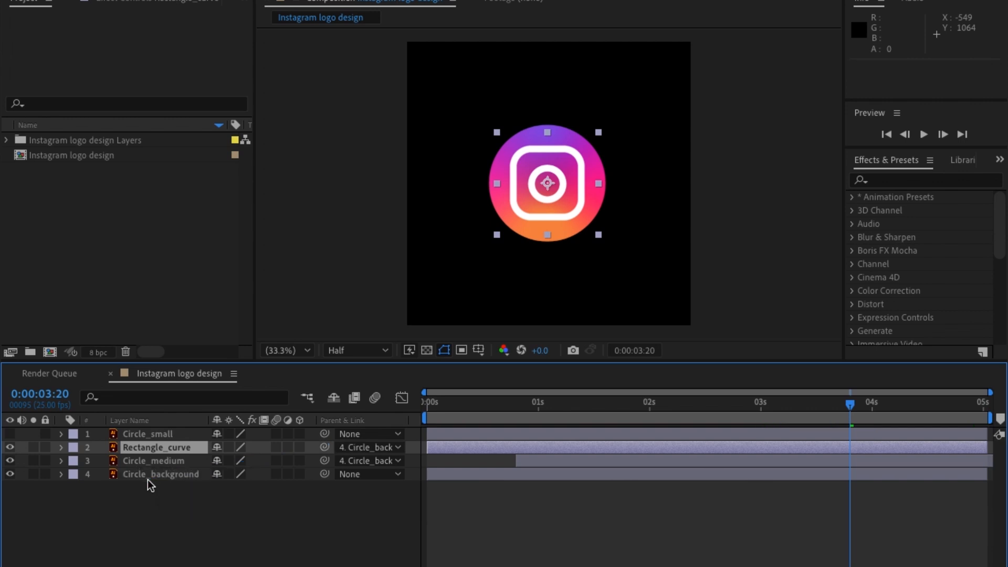
pyautogui.moveTo(578, 409); pyautogui.dragTo(551, 423)
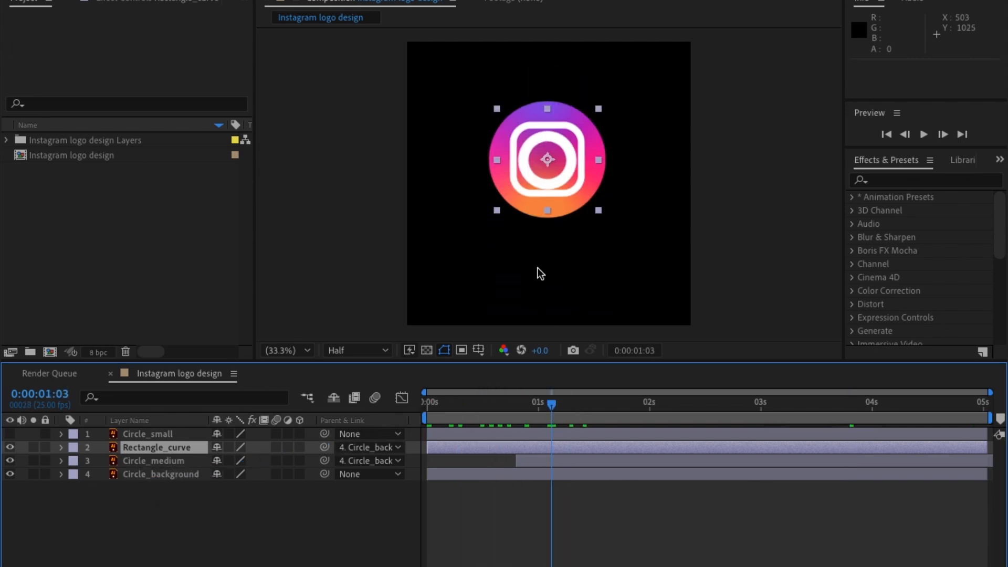
pyautogui.click(150, 475)
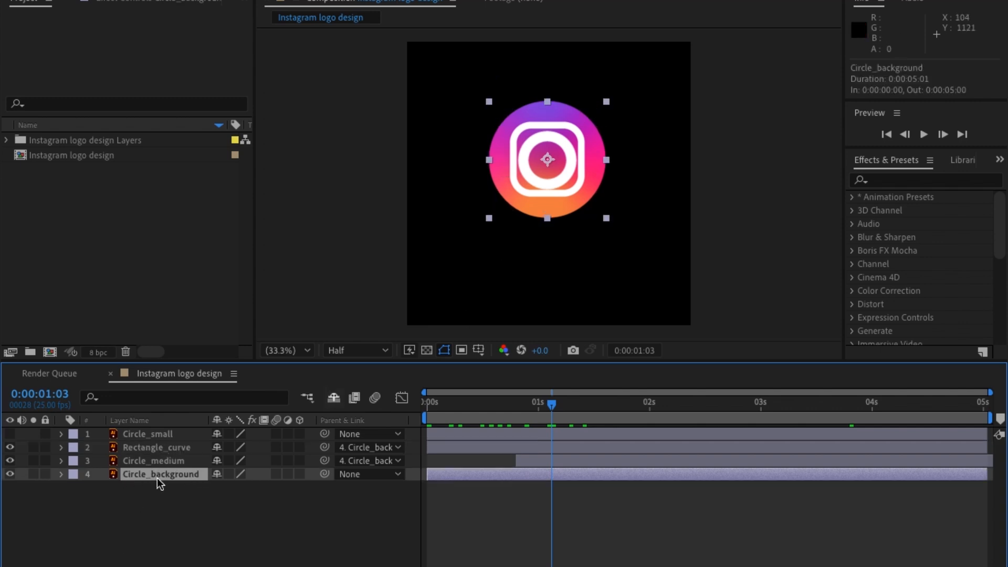
pyautogui.click(147, 435)
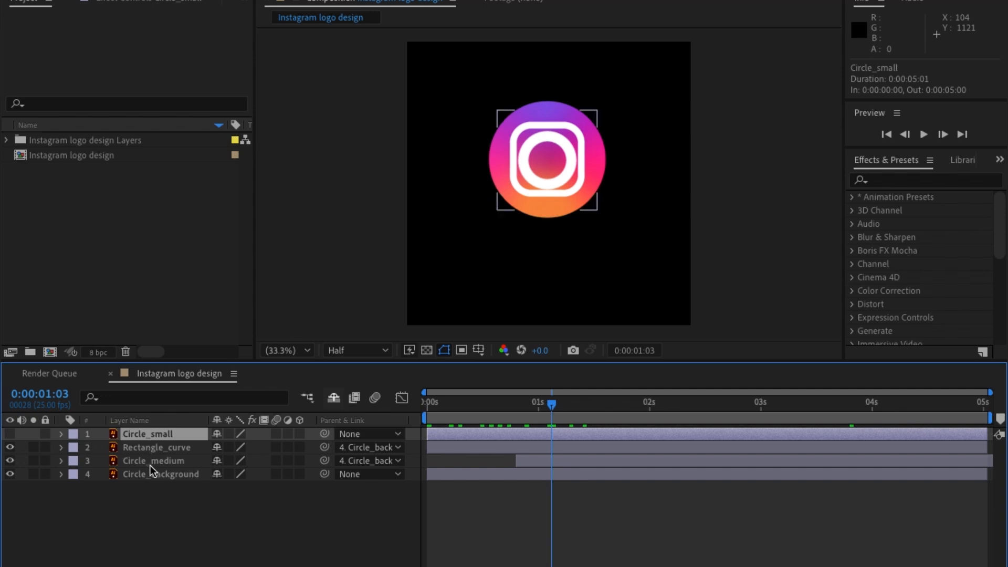
pyautogui.click(149, 476)
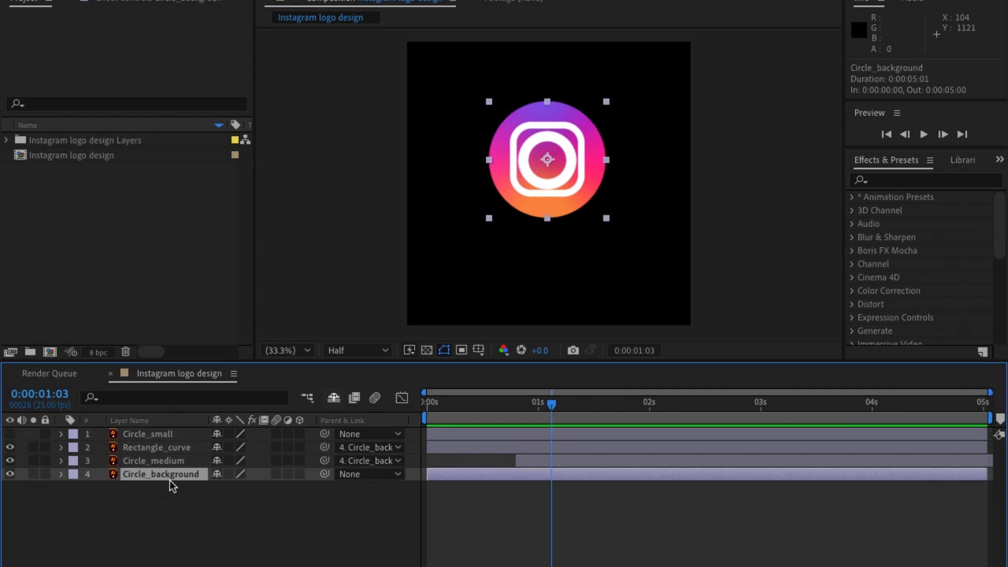
# Shift Rectangle_curve to start at 0:00:02:00 and create a shape layer from its vector artwork.
pyautogui.moveTo(619, 407); pyautogui.dragTo(650, 405)
pyautogui.moveTo(497, 452); pyautogui.dragTo(719, 450)
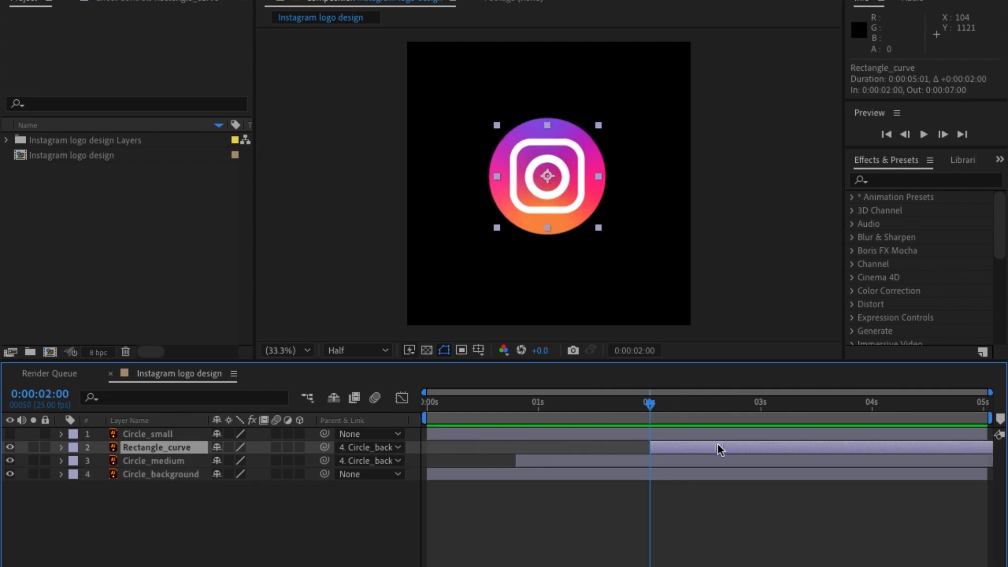
pyautogui.rightClick(657, 449)
pyautogui.moveTo(751, 442)
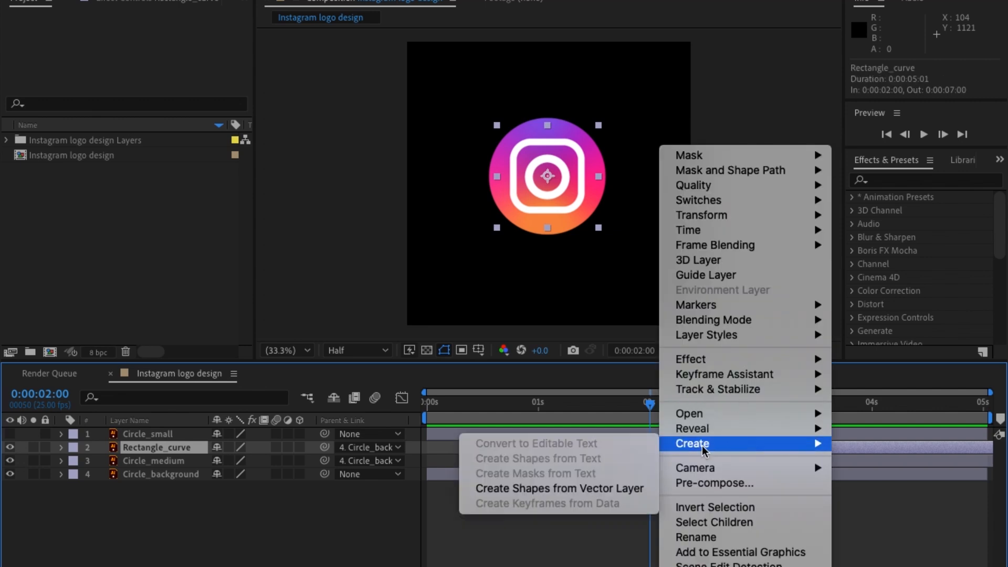
pyautogui.click(546, 489)
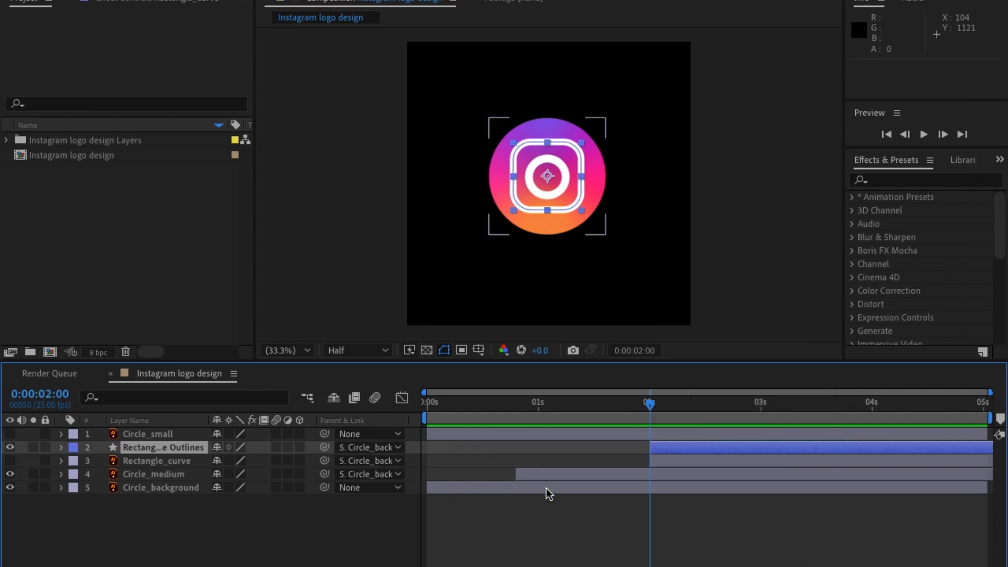
# Add a Trim Paths operator to the contents of the Rectangle_curve outlines shape layer.
pyautogui.click(61, 448)
pyautogui.click(75, 461)
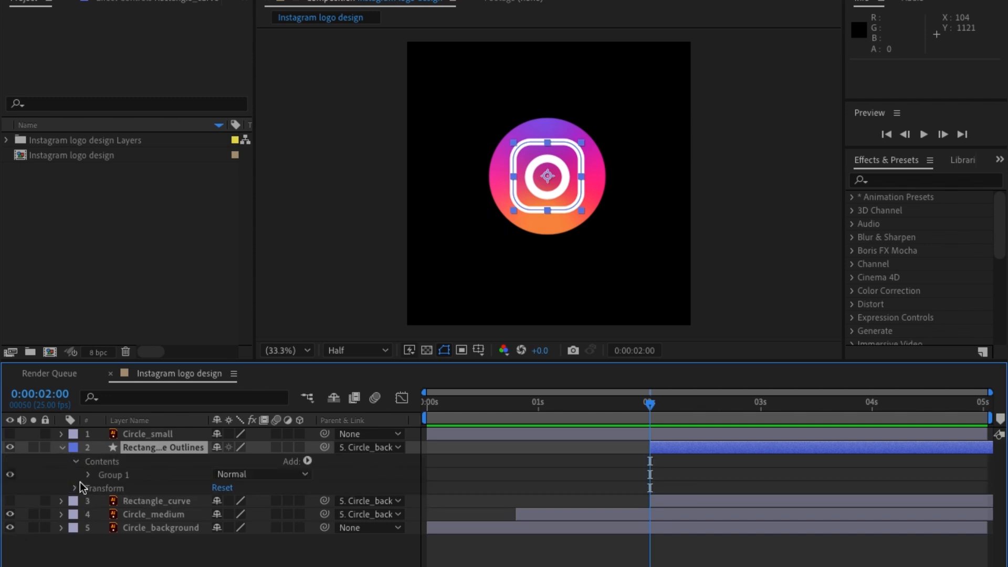
pyautogui.click(89, 475)
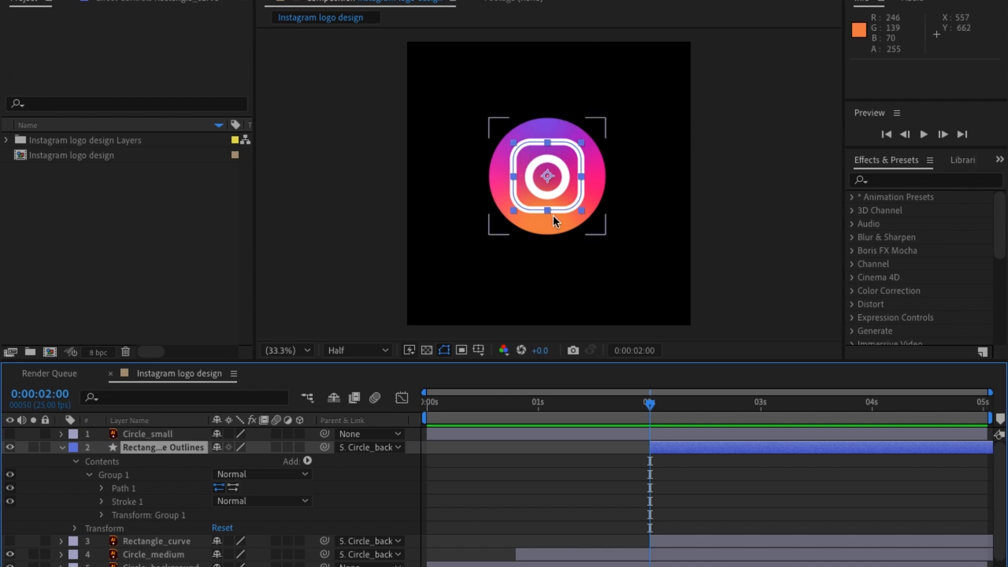
pyautogui.click(307, 461)
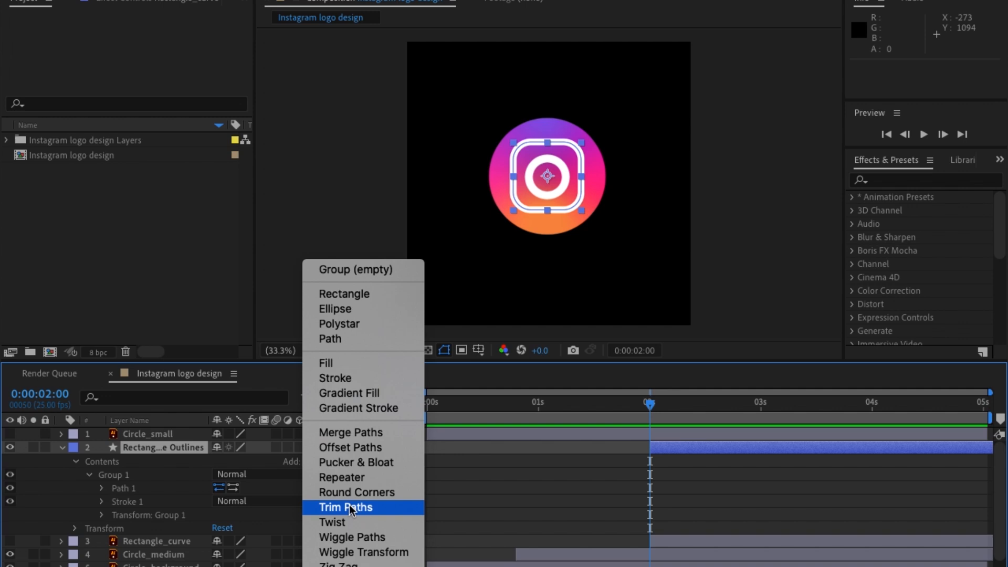
pyautogui.click(374, 508)
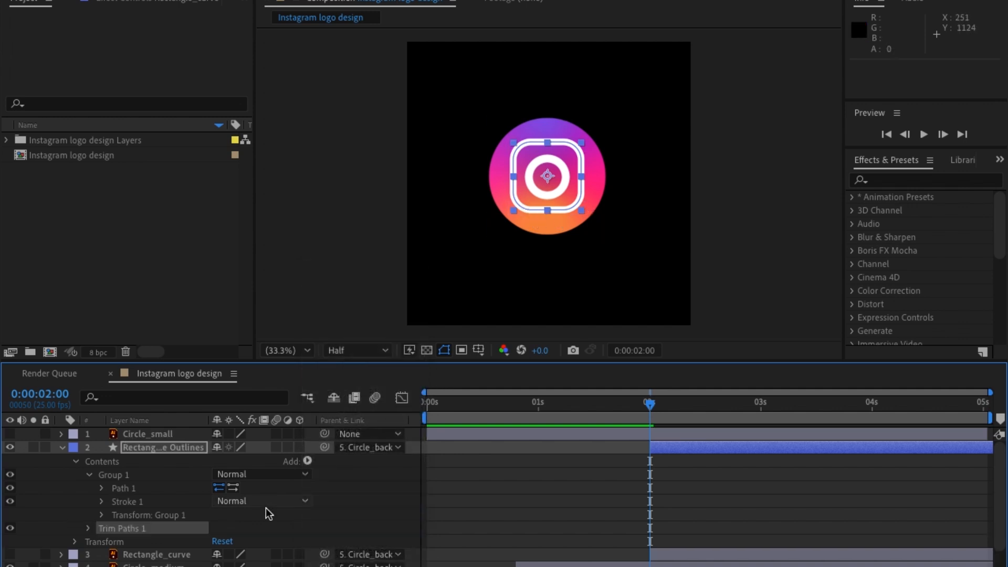
# Set the Trim Paths End value to 0% and add a keyframe for it at 0:00:02:00.
pyautogui.click(88, 528)
pyautogui.scroll(1, 115, 523)
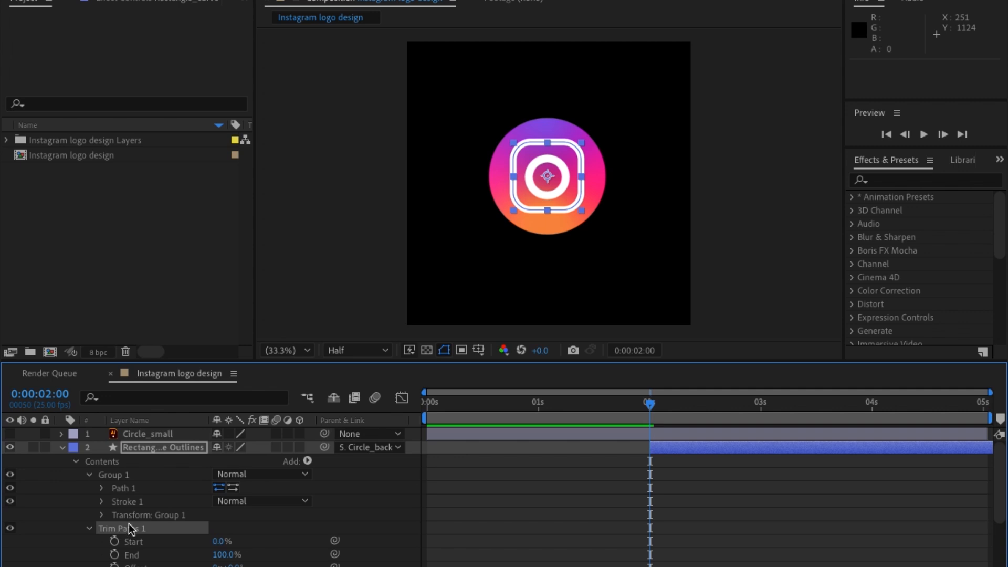
pyautogui.scroll(-3, 157, 514)
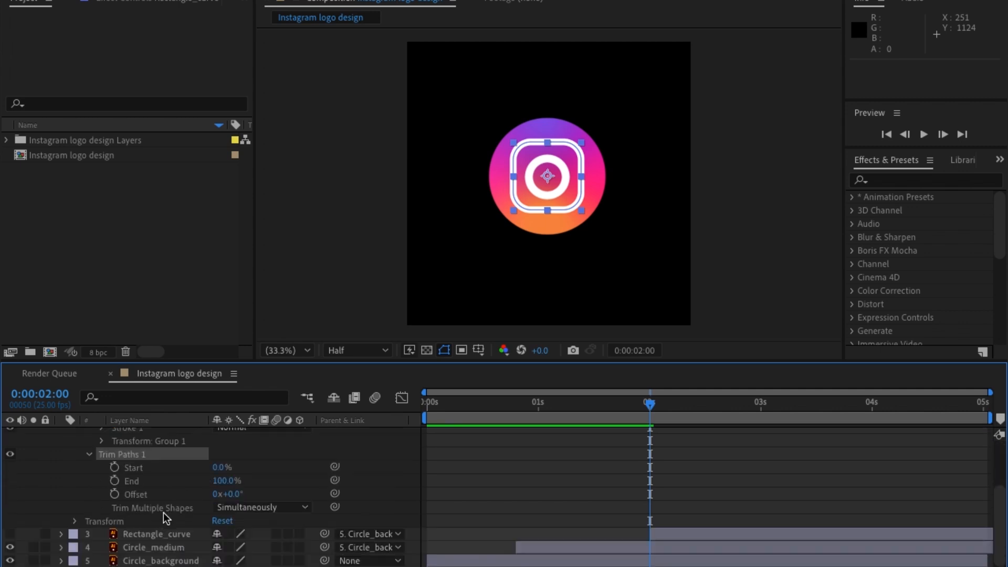
pyautogui.click(230, 483)
pyautogui.write('0')
pyautogui.press('Return')
pyautogui.moveTo(134, 480); pyautogui.dragTo(199, 493)
pyautogui.click(223, 482)
pyautogui.write('0')
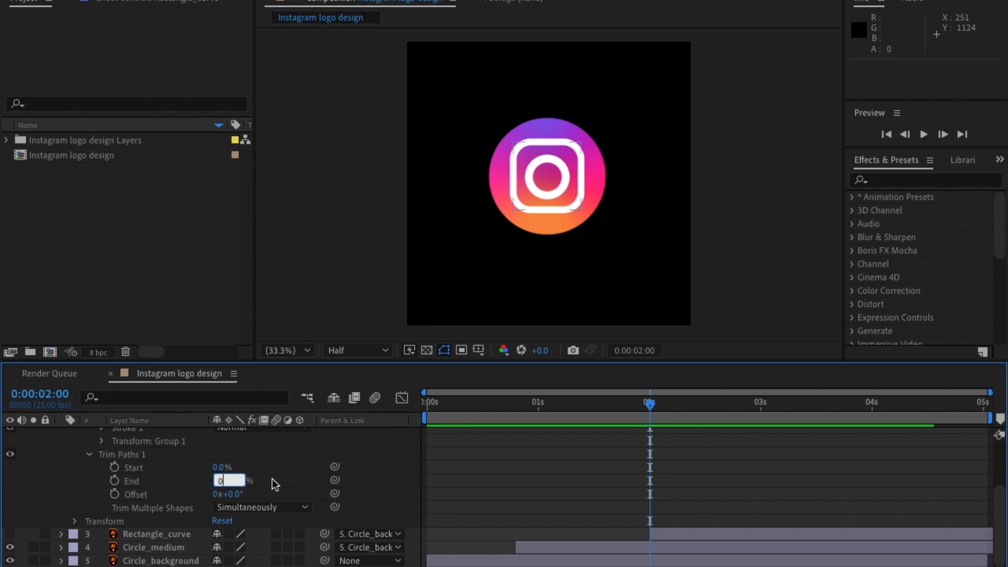
pyautogui.press('Return')
pyautogui.click(115, 480)
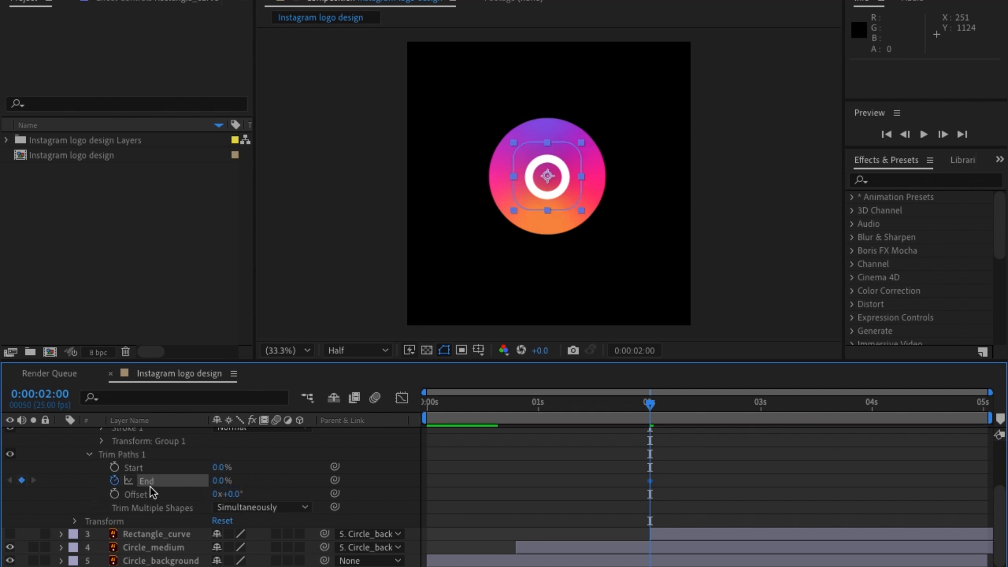
# Add a second Trim Paths End keyframe of 100% at 0:00:03:10 so the rounded rectangle draws on.
pyautogui.scroll(3, 692, 467)
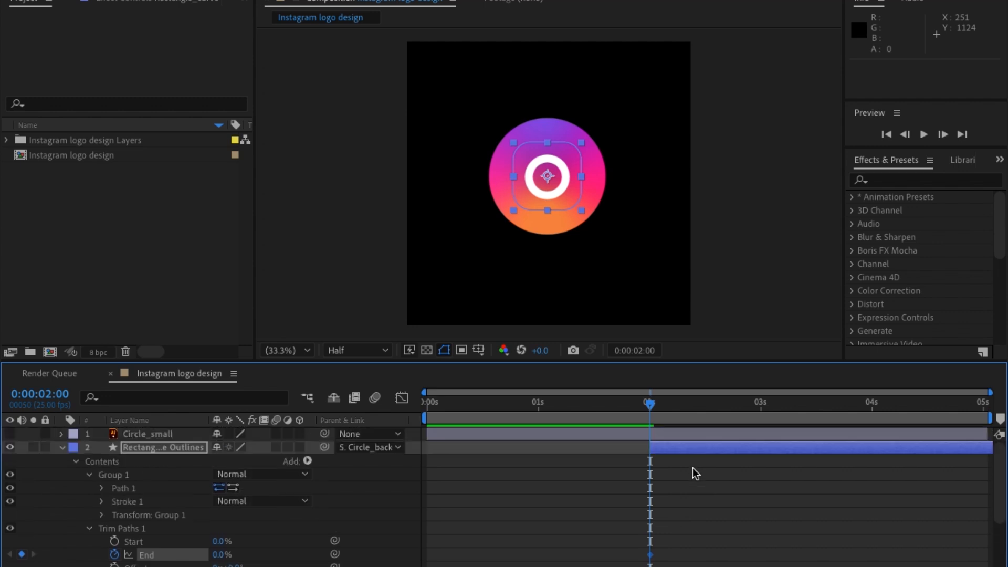
pyautogui.scroll(-2, 654, 449)
pyautogui.scroll(1, 654, 449)
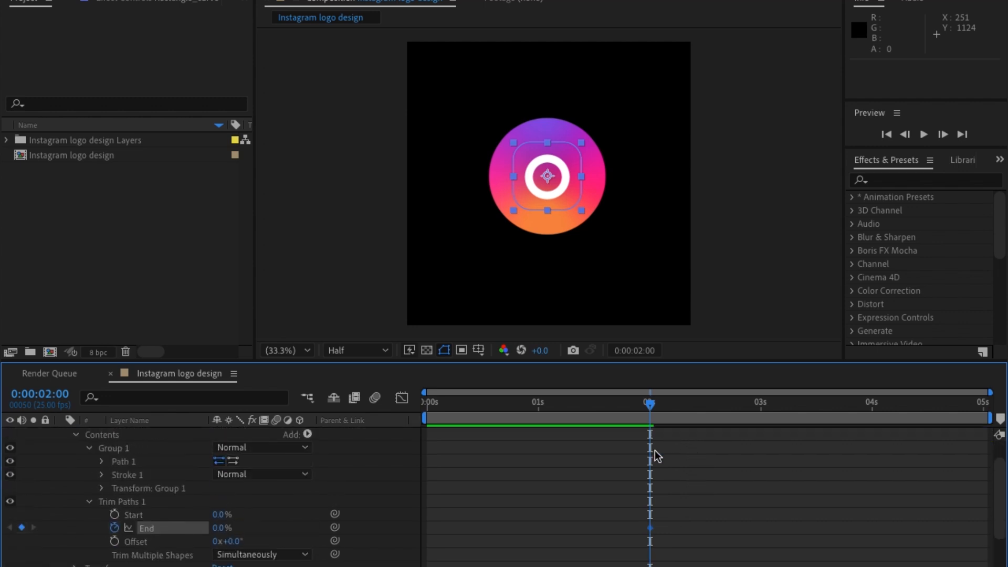
pyautogui.scroll(-2, 655, 450)
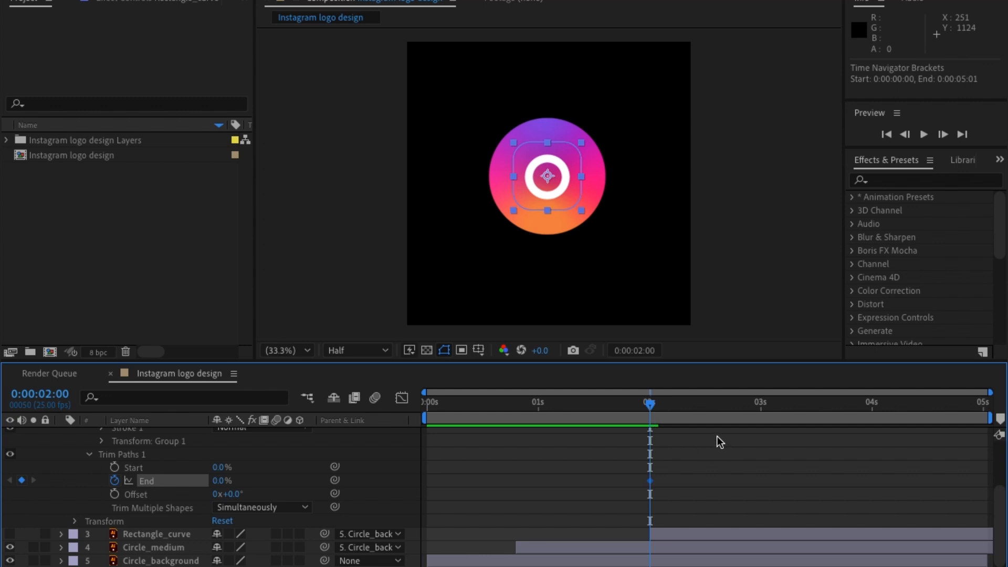
pyautogui.press('=')
pyautogui.moveTo(712, 417); pyautogui.dragTo(959, 424)
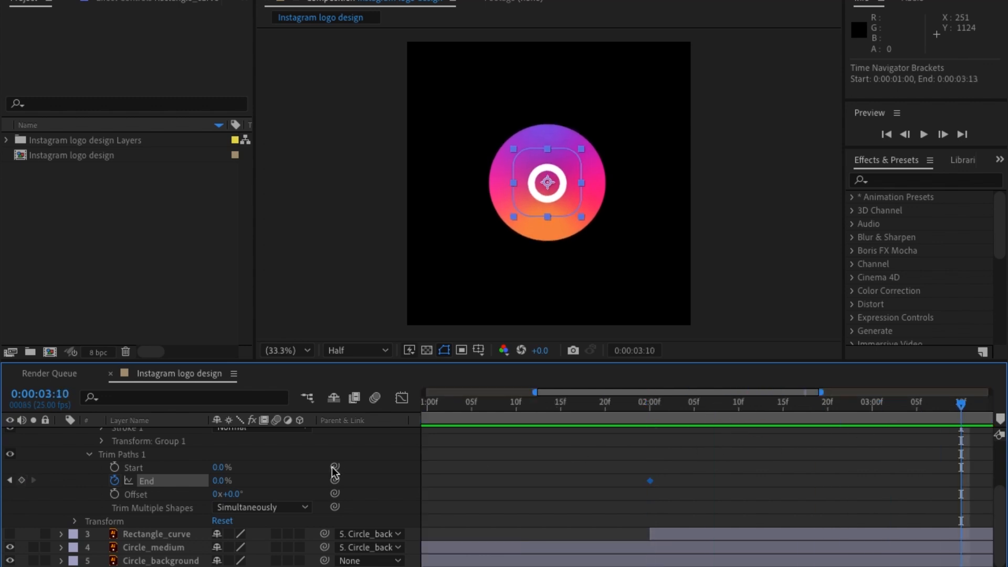
pyautogui.click(220, 480)
pyautogui.write('100')
pyautogui.press('Return')
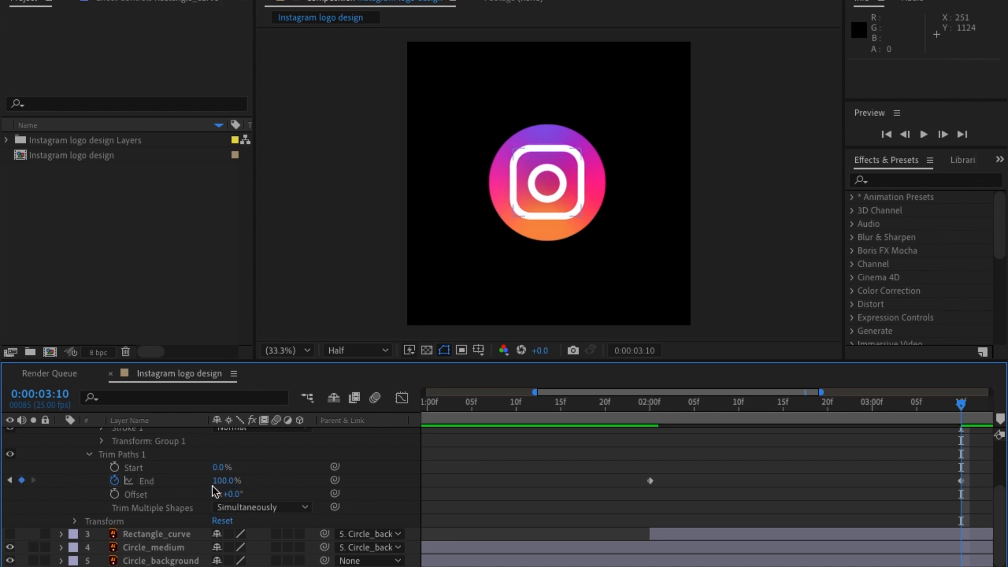
# Apply Easy Ease to both Trim Paths End keyframes of the Rectangle_curve outlines layer.
pyautogui.press(';')
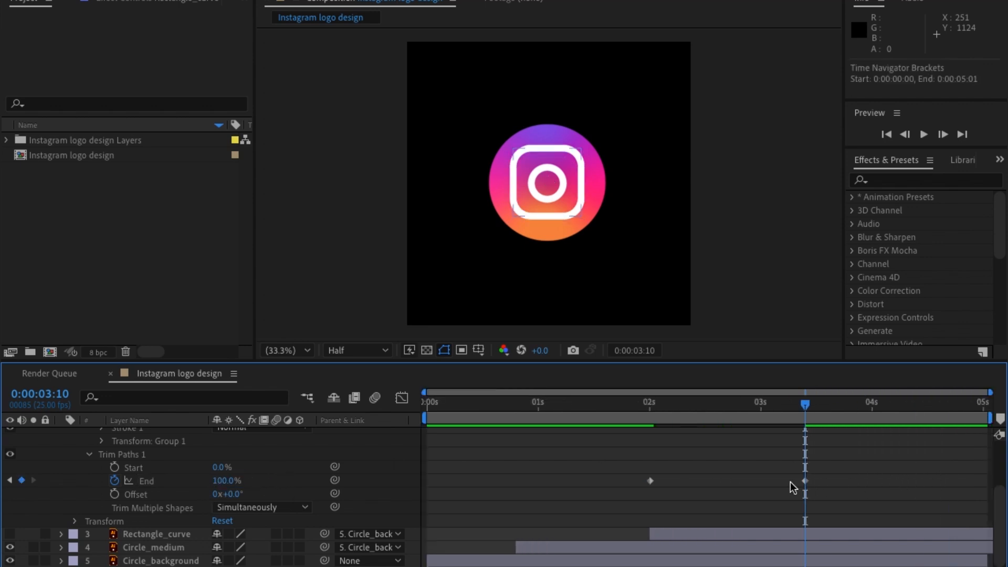
pyautogui.moveTo(834, 471); pyautogui.dragTo(607, 504)
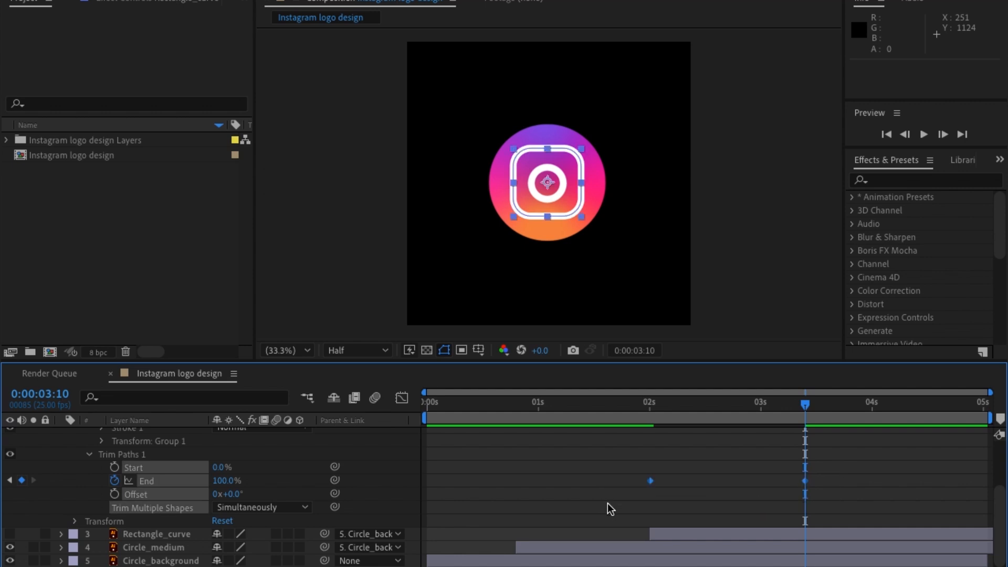
pyautogui.rightClick(650, 483)
pyautogui.moveTo(739, 565)
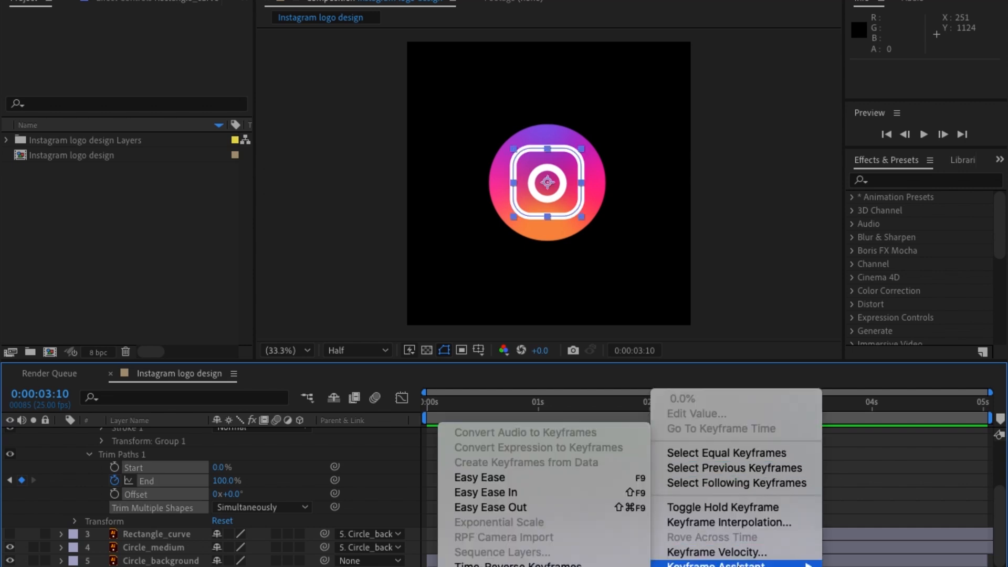
pyautogui.click(490, 478)
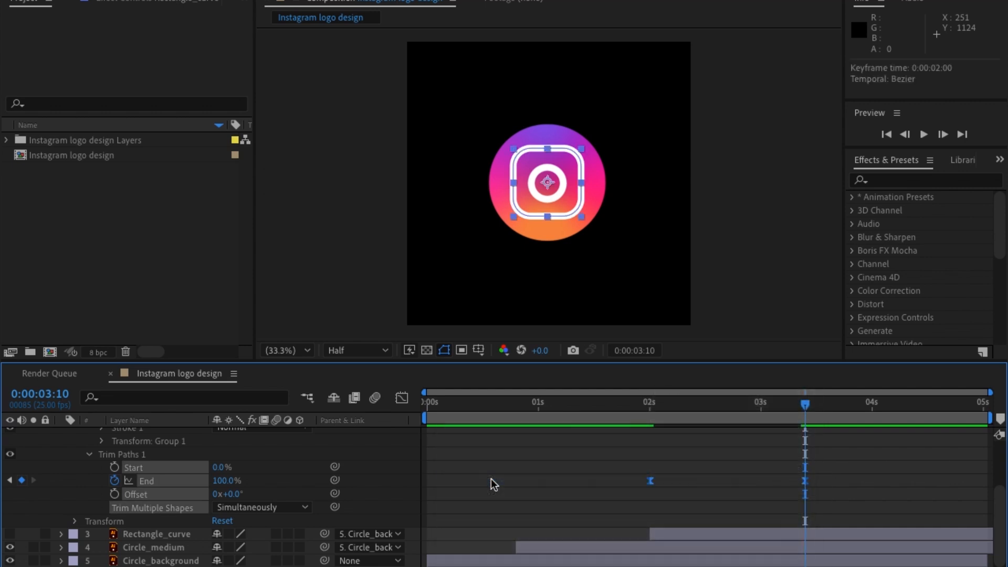
pyautogui.click(250, 467)
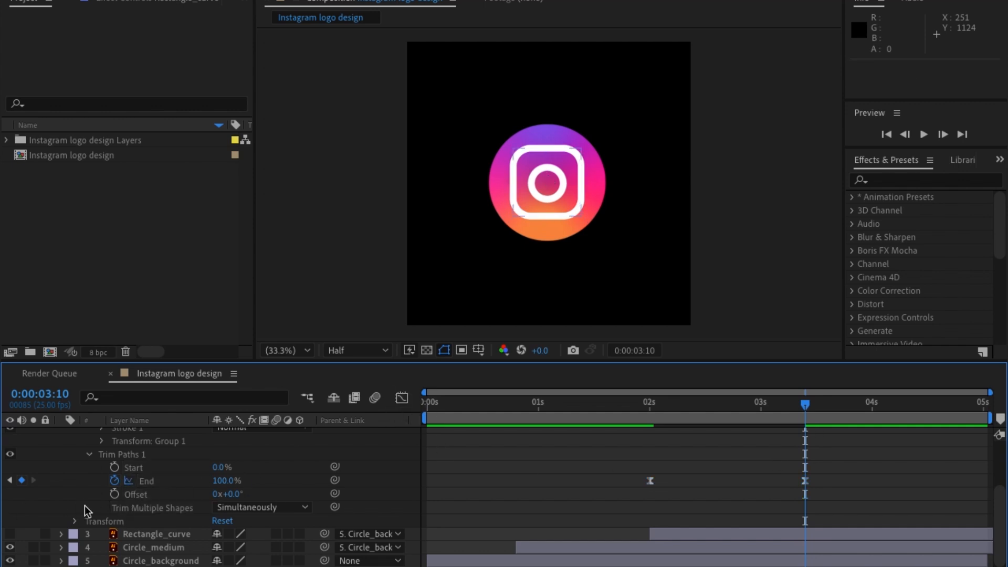
# Open the Graph Editor for the Trim Paths End property, compare its value graph, and return to the speed graph.
pyautogui.click(401, 400)
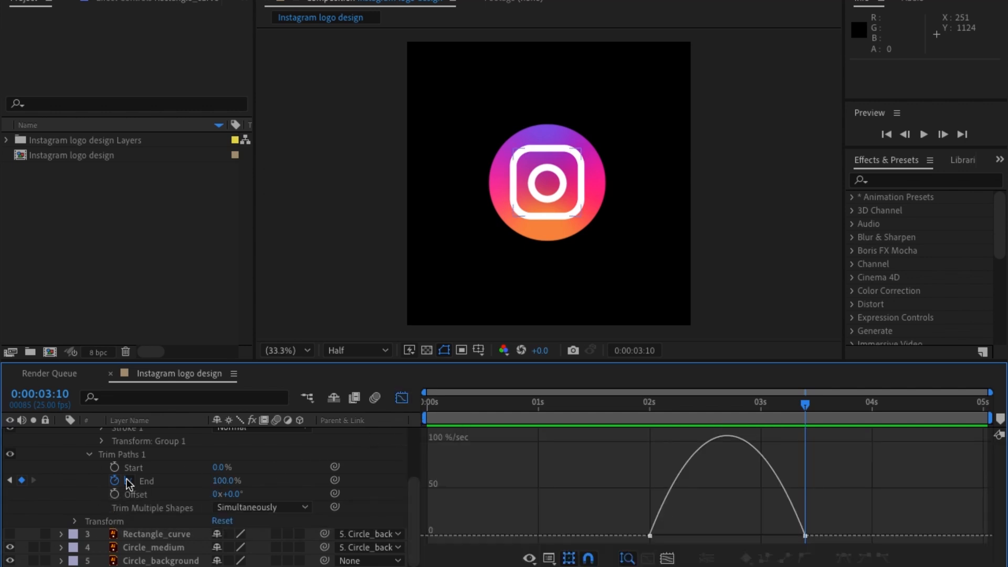
pyautogui.click(799, 505)
pyautogui.rightClick(795, 504)
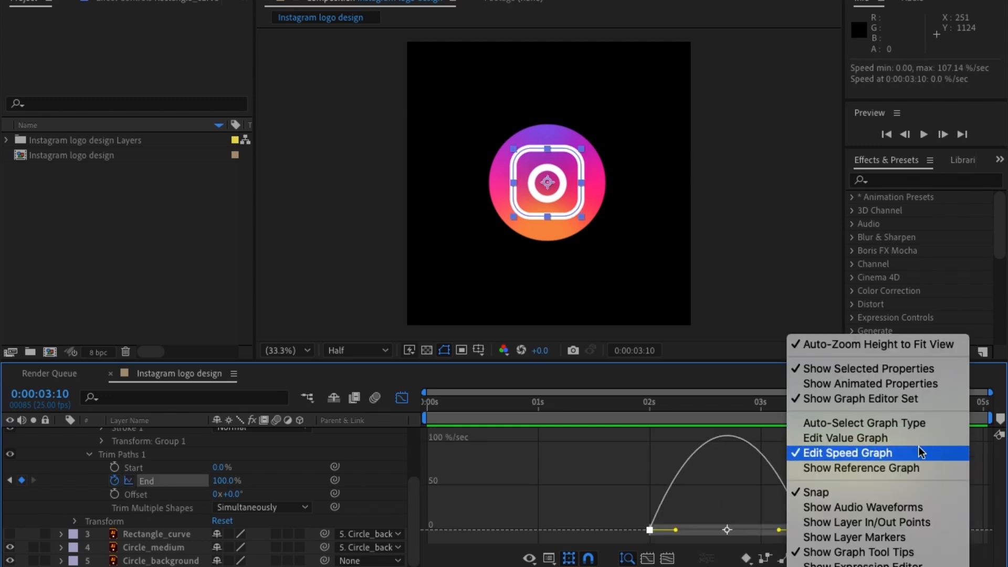
pyautogui.click(826, 453)
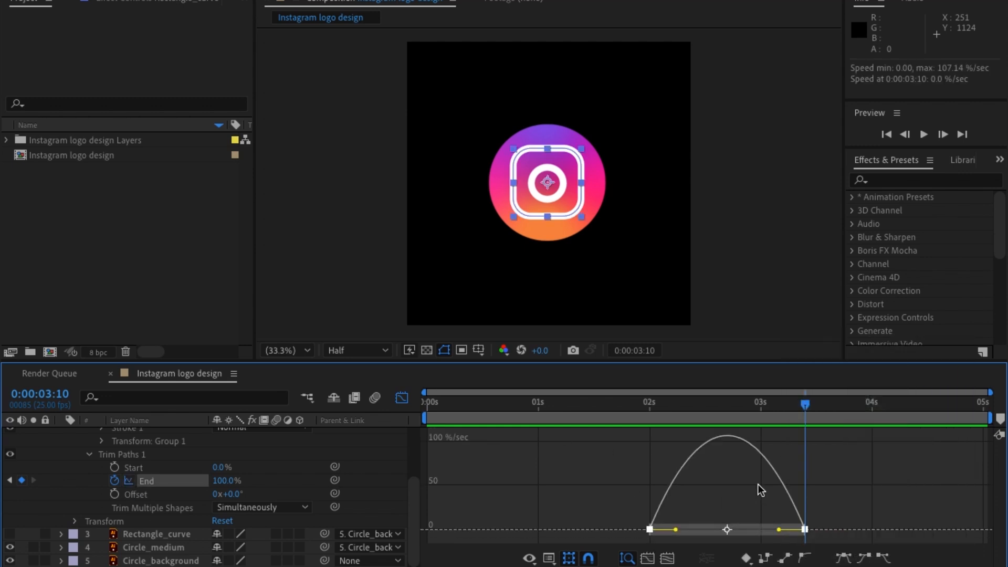
pyautogui.rightClick(771, 478)
pyautogui.click(829, 444)
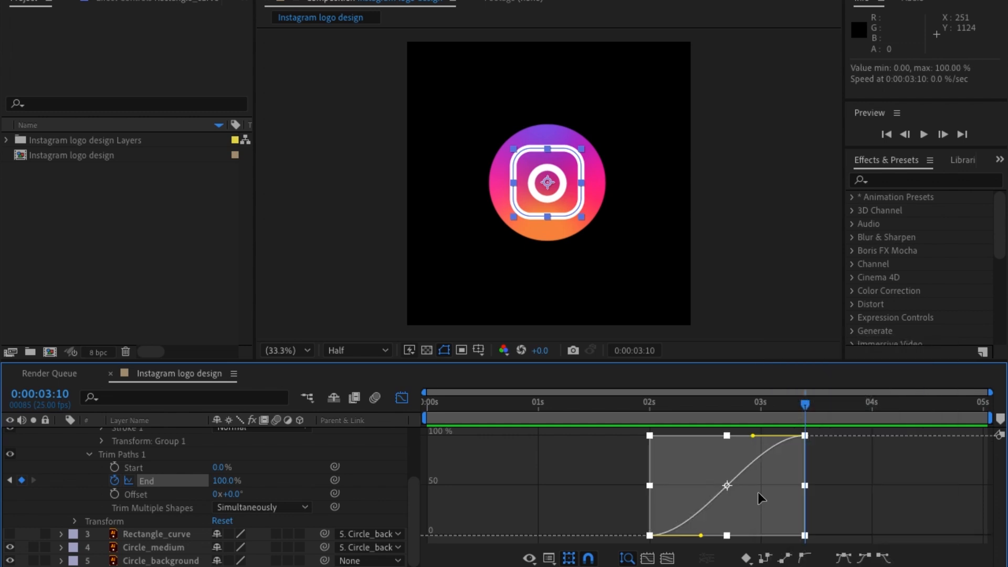
pyautogui.rightClick(760, 493)
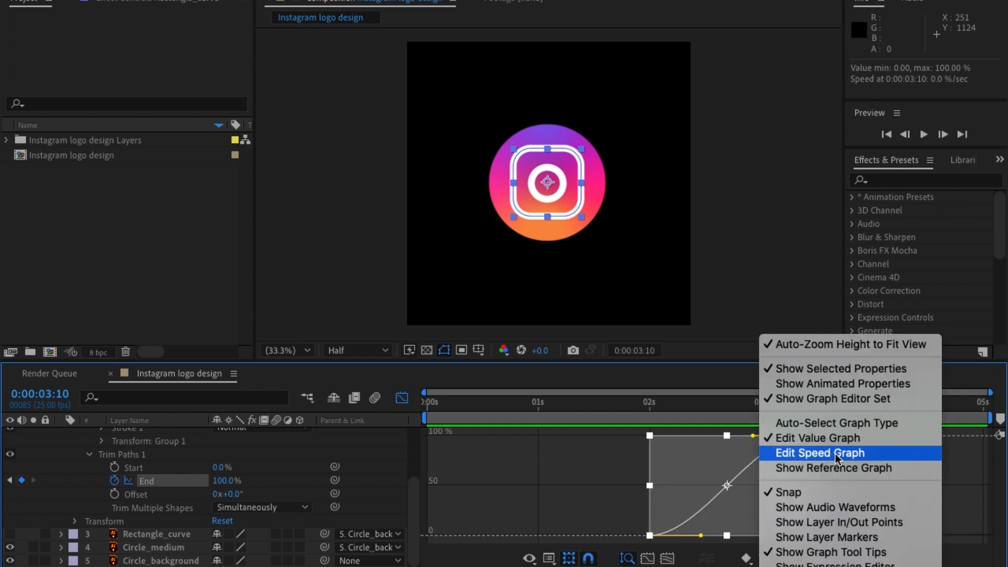
pyautogui.click(835, 452)
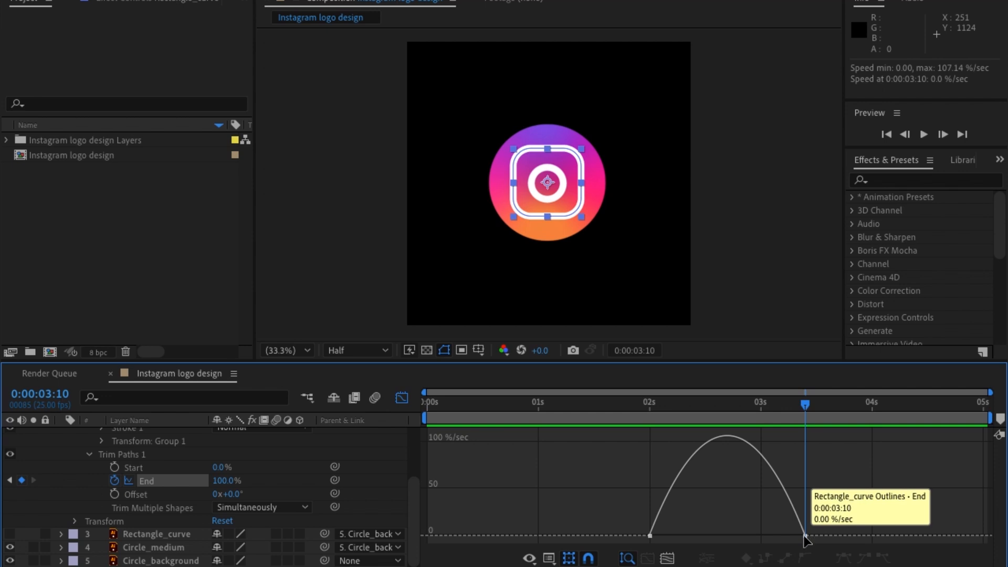
# Stretch the ease handle of the End keyframe at 0:00:03:10 toward the first keyframe so speed peaks early, and close the Graph Editor.
pyautogui.click(803, 531)
pyautogui.moveTo(779, 536); pyautogui.dragTo(651, 537)
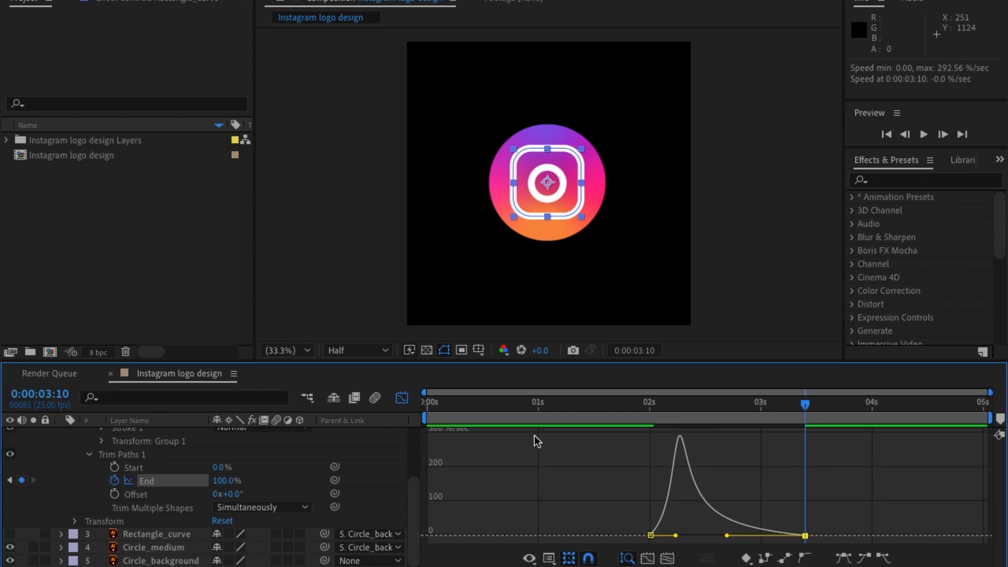
pyautogui.click(402, 398)
# Preview the eased rectangle draw-on from the start of the composition and set the current time to 0:00:03:10.
pyautogui.moveTo(713, 407); pyautogui.dragTo(400, 419)
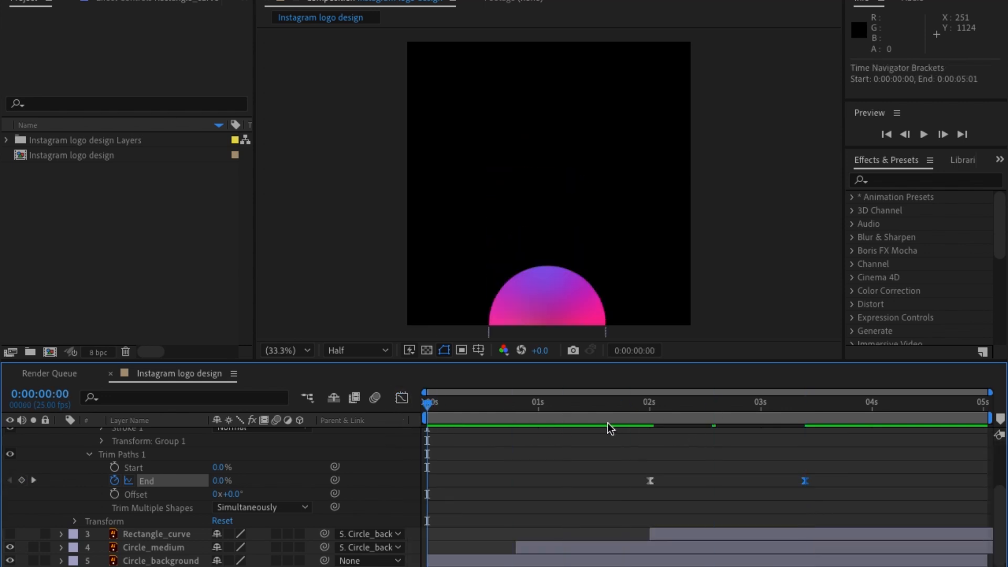
pyautogui.press('space')
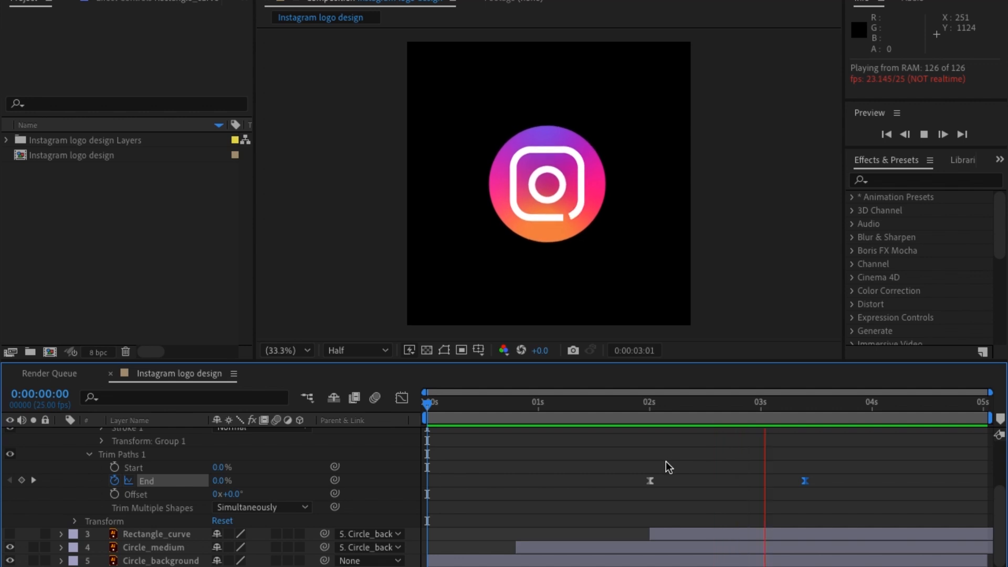
pyautogui.click(805, 409)
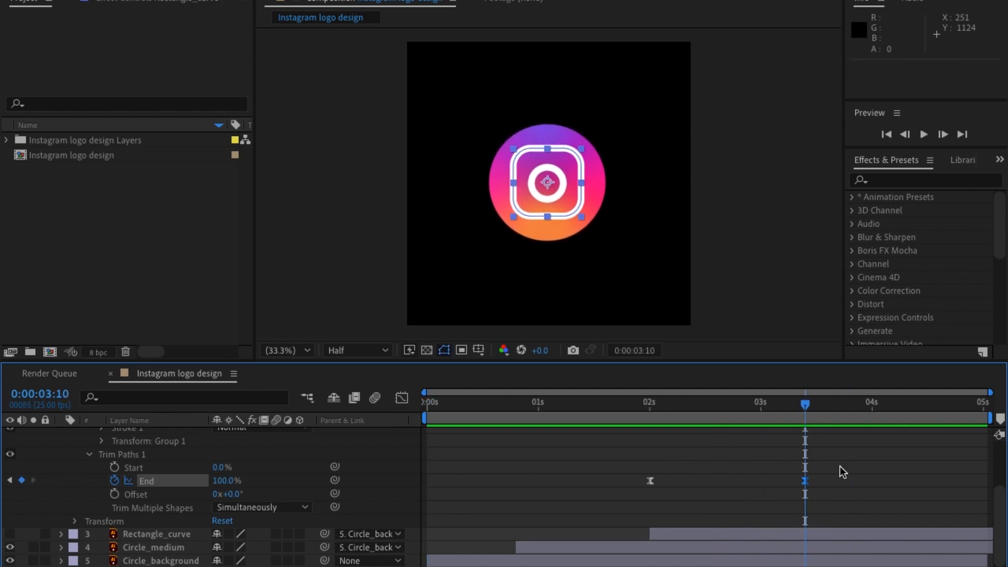
# Collapse the Rectangle_curve outlines layer's properties and turn on the visibility of Circle_small.
pyautogui.scroll(3, 857, 460)
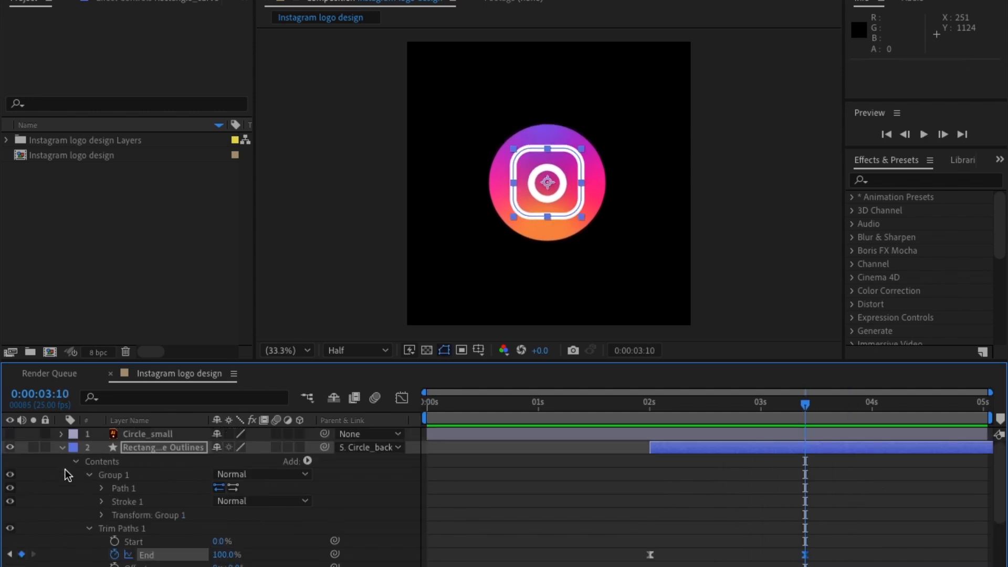
pyautogui.click(88, 528)
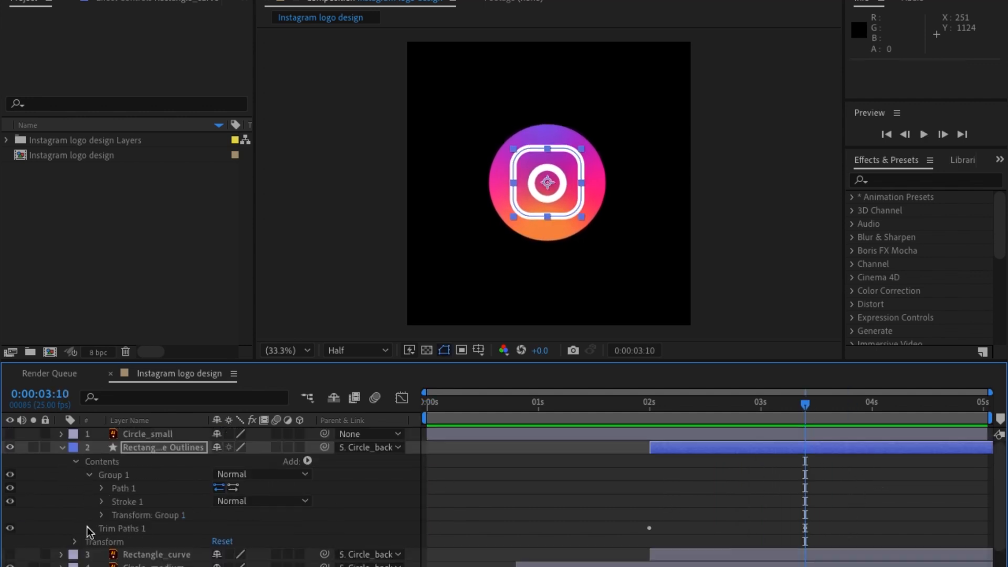
pyautogui.click(62, 448)
pyautogui.click(155, 432)
pyautogui.click(10, 435)
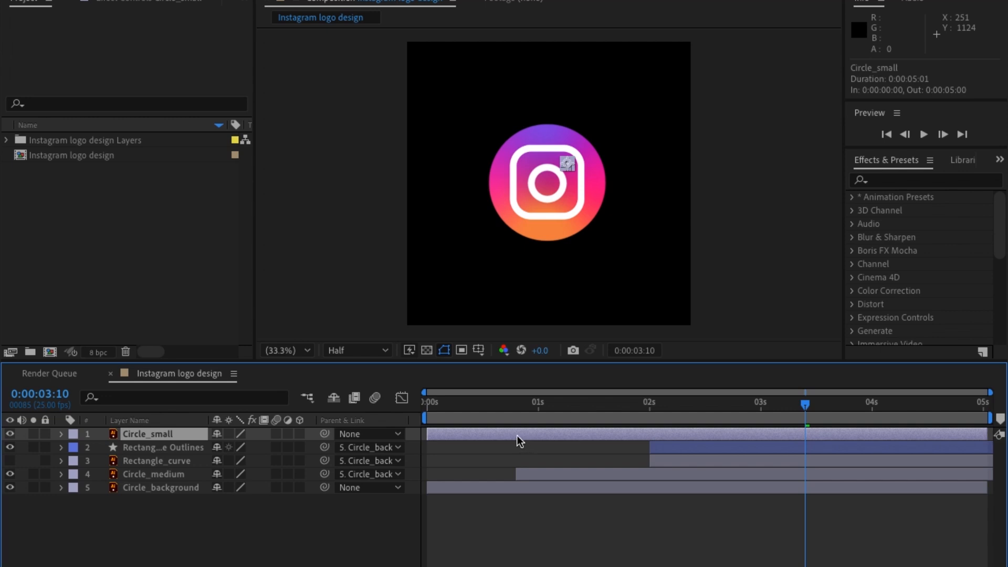
# Shift the Circle_small layer to start at 0:00:02:14 and preview the animation from the beginning.
pyautogui.moveTo(516, 436); pyautogui.dragTo(801, 425)
pyautogui.press('Home')
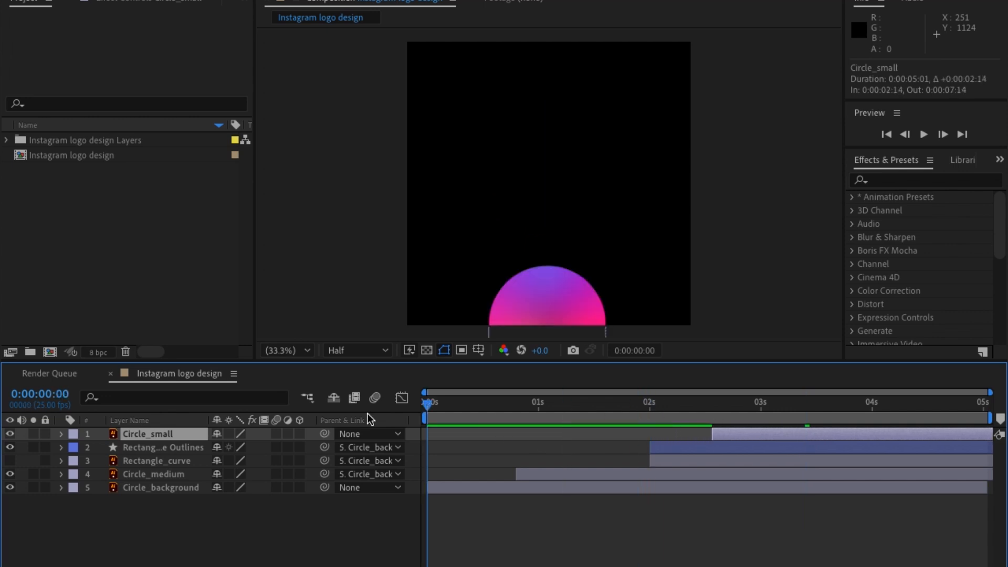
pyautogui.press('space')
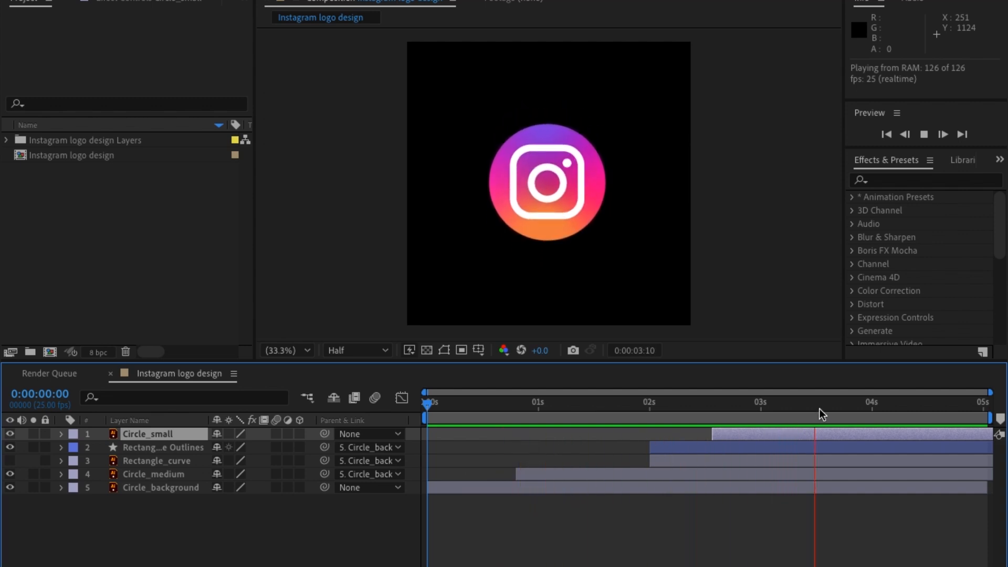
pyautogui.press('space')
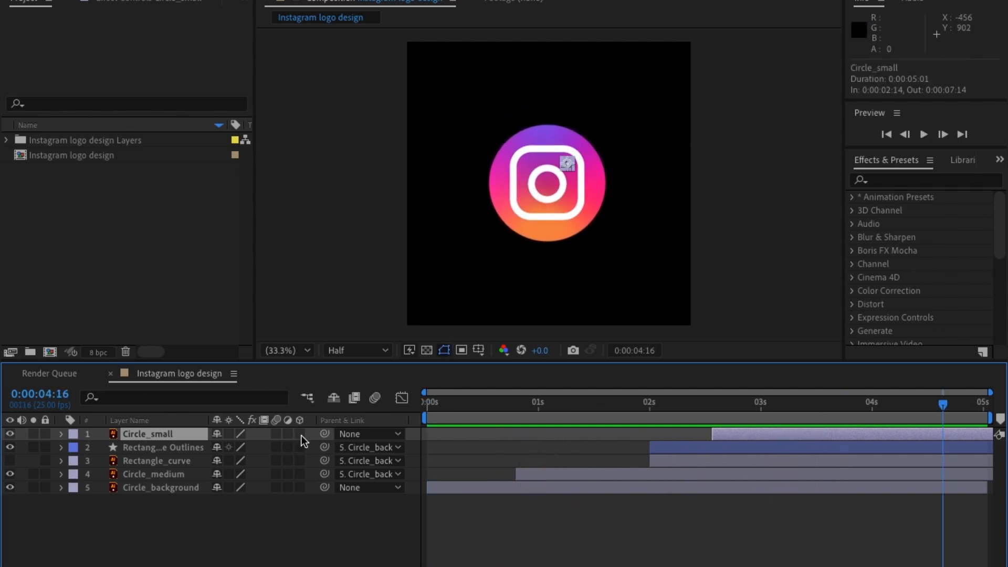
# Parent Circle_small to Circle_background and preview whether it follows the background's movement.
pyautogui.moveTo(324, 434); pyautogui.dragTo(150, 489)
pyautogui.click(668, 401)
pyautogui.click(556, 427)
pyautogui.press('space')
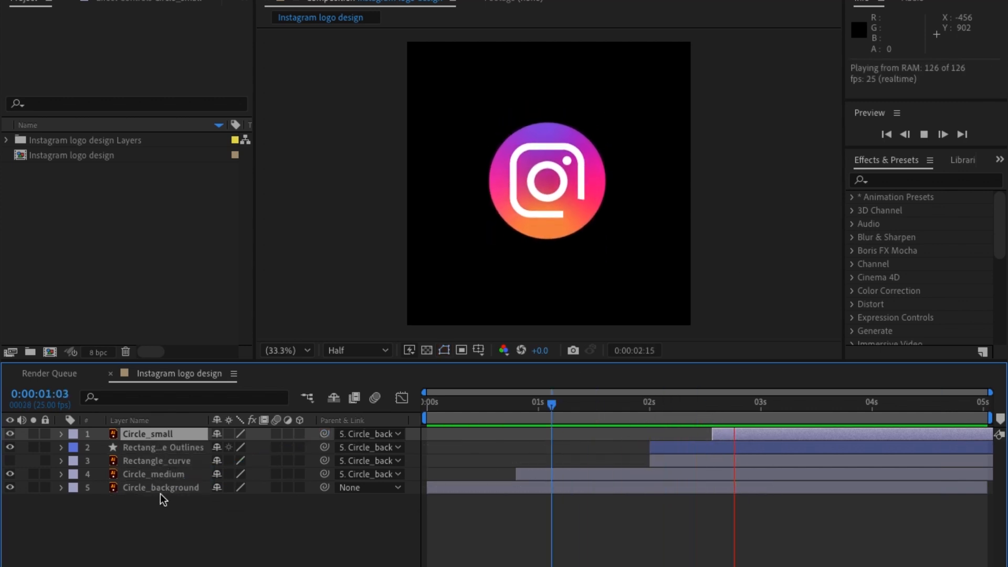
pyautogui.press('space')
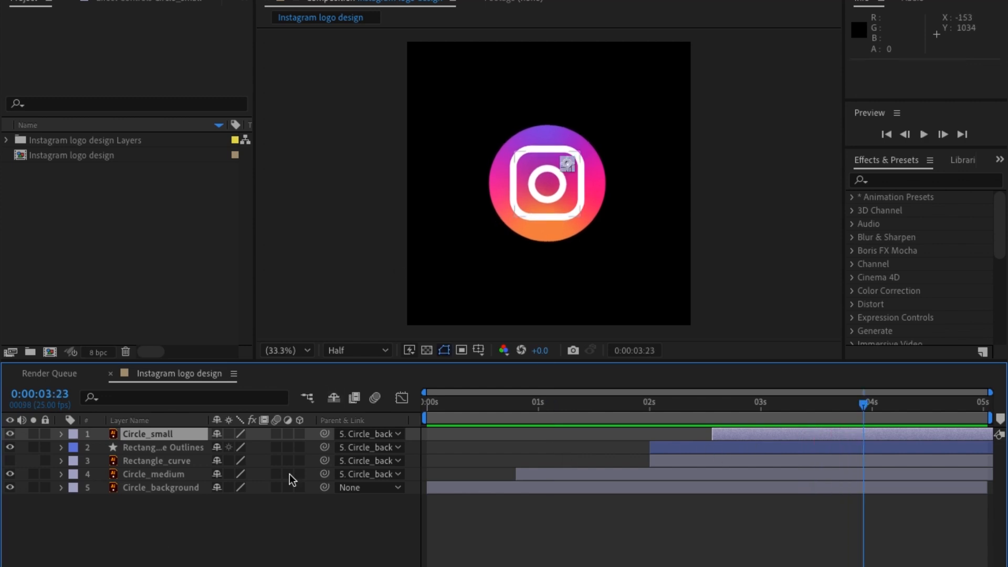
# Move the start of the Circle_small layer to 0:00:02:17, while the rounded rectangle is still drawing on.
pyautogui.moveTo(819, 415); pyautogui.dragTo(681, 445)
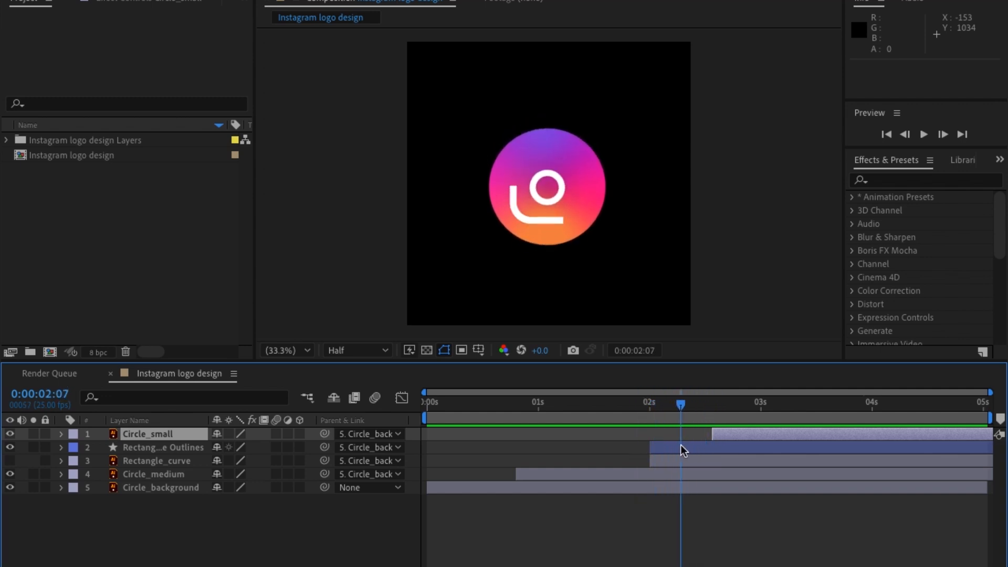
pyautogui.moveTo(694, 424); pyautogui.dragTo(716, 432)
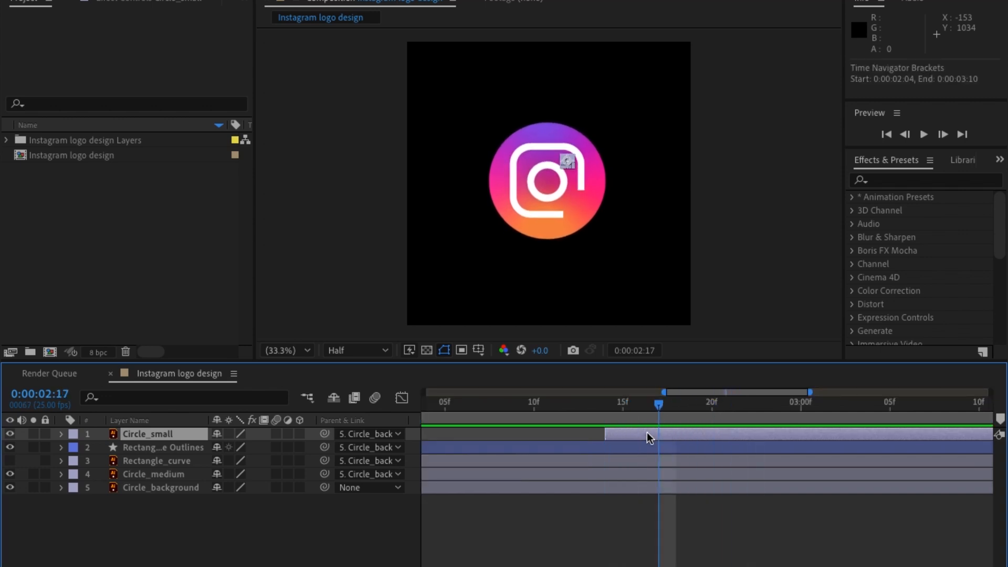
pyautogui.press(';')
pyautogui.click(710, 511)
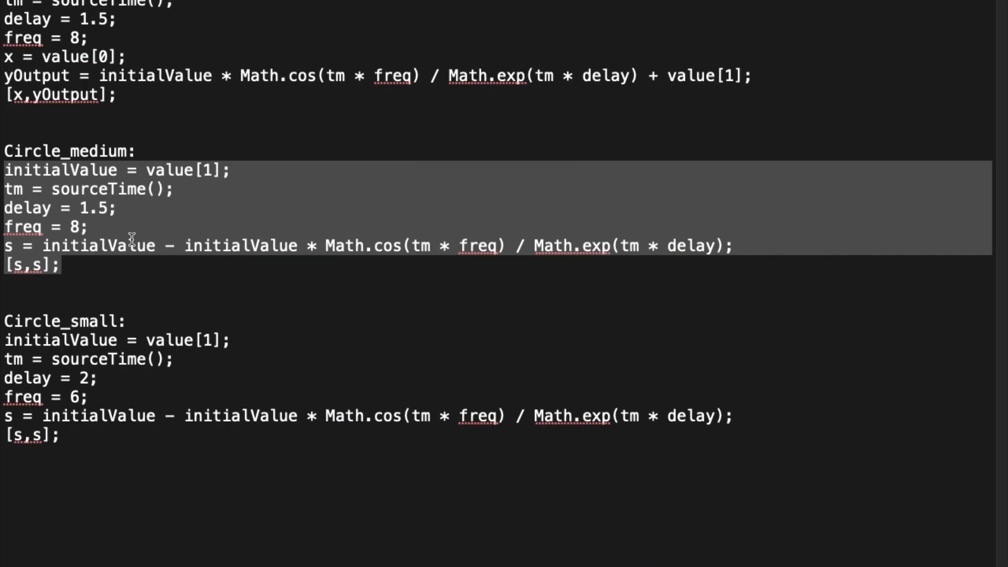
# Switch to the text notes, copy the Circle_small bounce expression from initialValue through [s,s];, and return to After Effects.
pyautogui.click(88, 262)
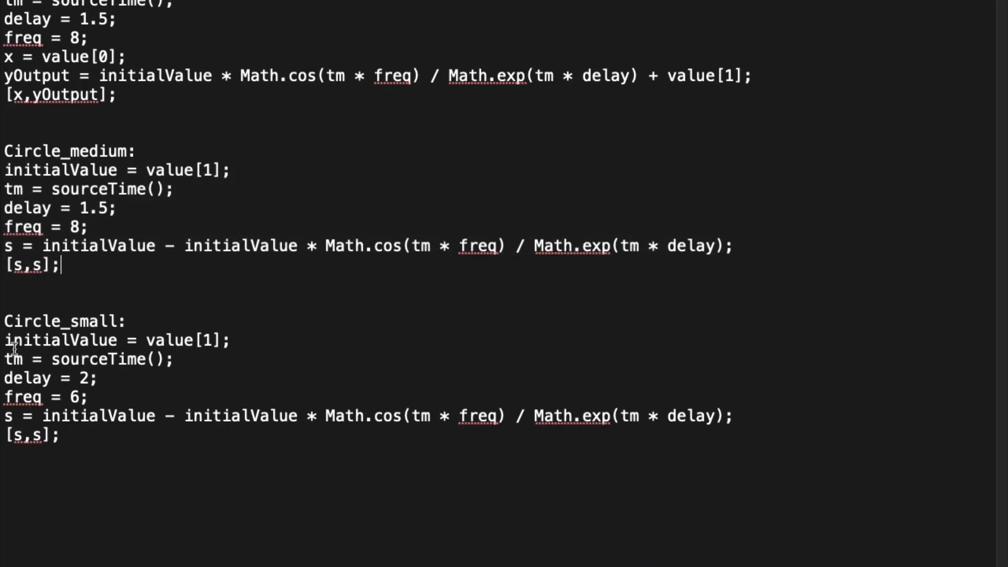
pyautogui.moveTo(2, 339); pyautogui.dragTo(79, 436)
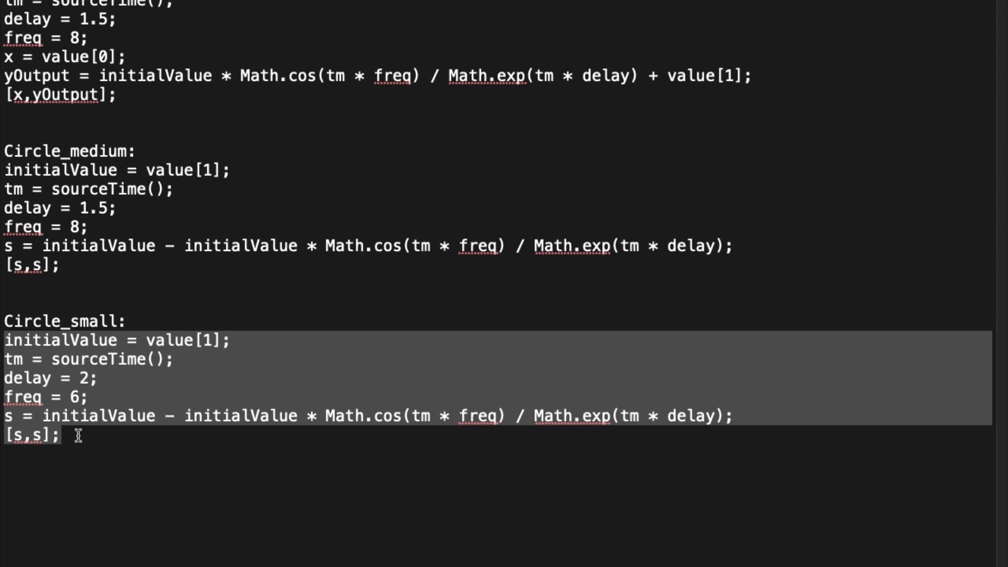
pyautogui.click(155, 450)
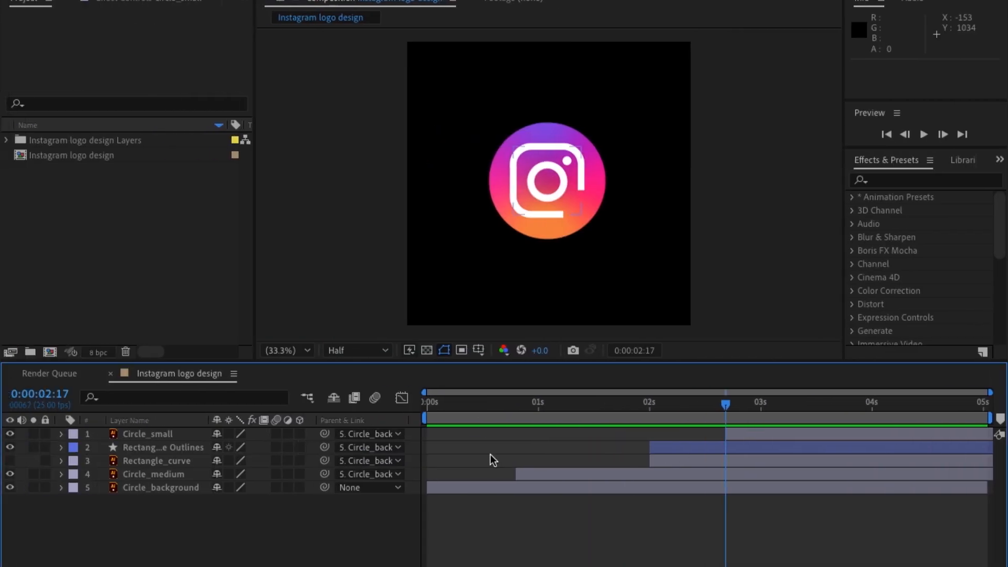
# Add an expression to Circle_small's Scale using the copied bounce code with delay = 2 and freq = 6.
pyautogui.click(130, 432)
pyautogui.press('s')
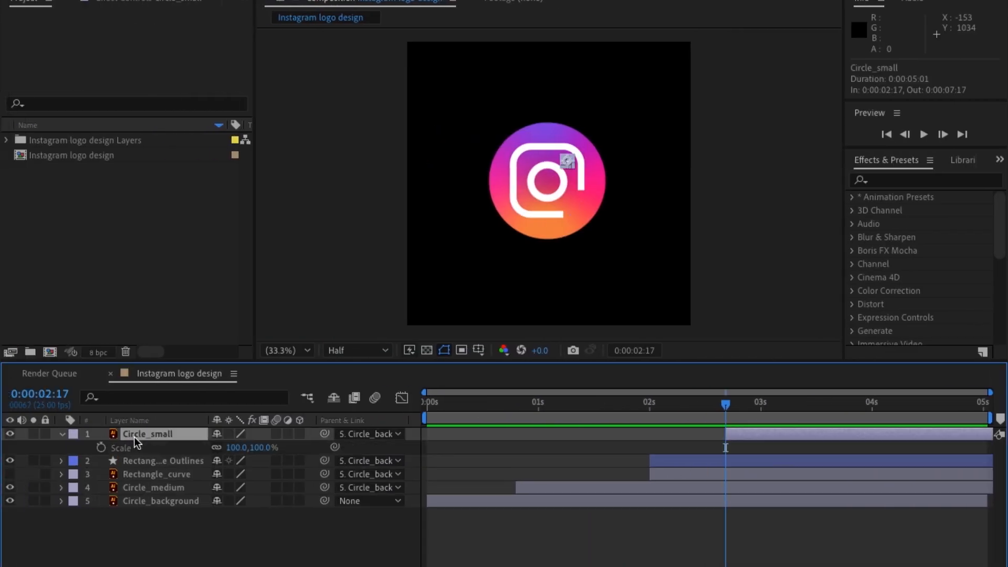
pyautogui.click(102, 448)
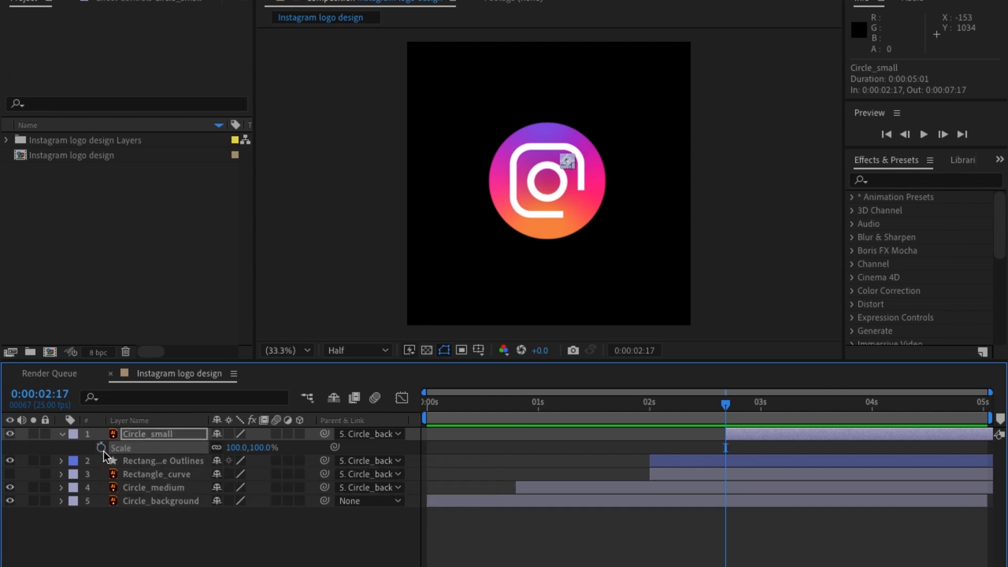
pyautogui.keyDown('alt'); pyautogui.click(101, 447); pyautogui.keyUp('alt')
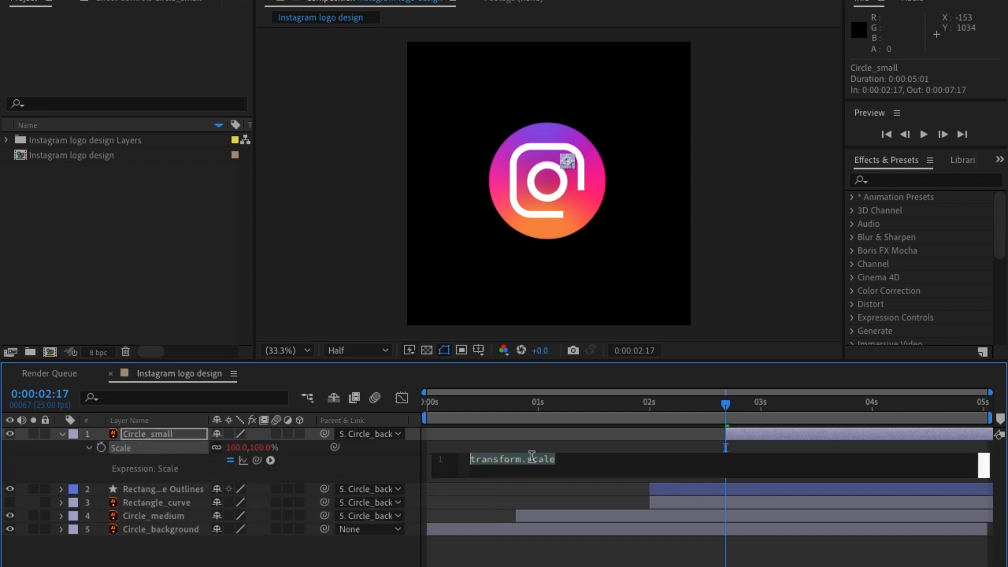
pyautogui.hotkey('ctrl', 'v')
pyautogui.click(413, 467)
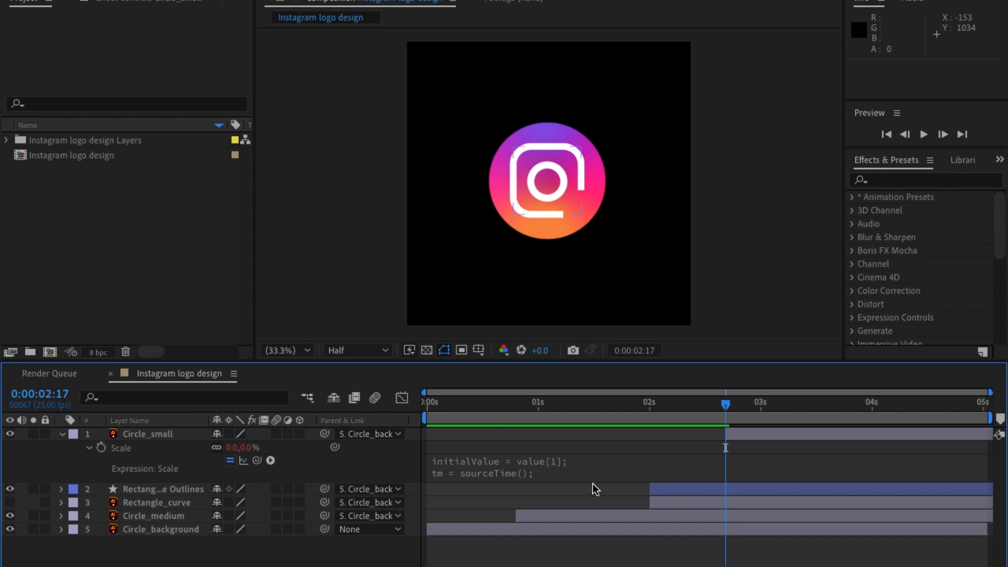
# Enlarge the Scale expression field of Circle_small to read all lines of its code.
pyautogui.click(614, 469)
pyautogui.click(351, 483)
pyautogui.hotkey('ctrl', 'Right')
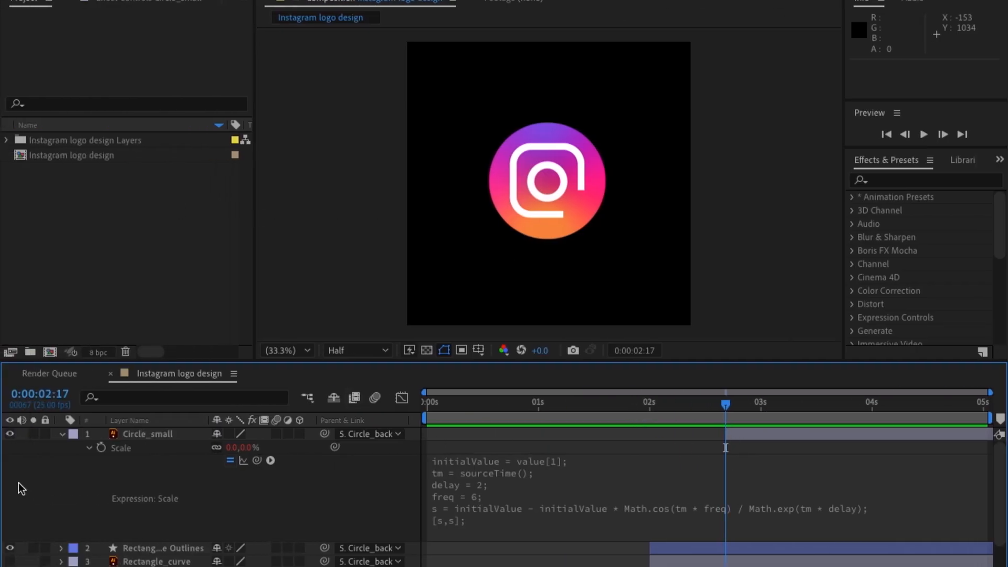
# Collapse Circle_small's properties and preview the complete logo animation from the beginning.
pyautogui.click(90, 448)
pyautogui.click(62, 435)
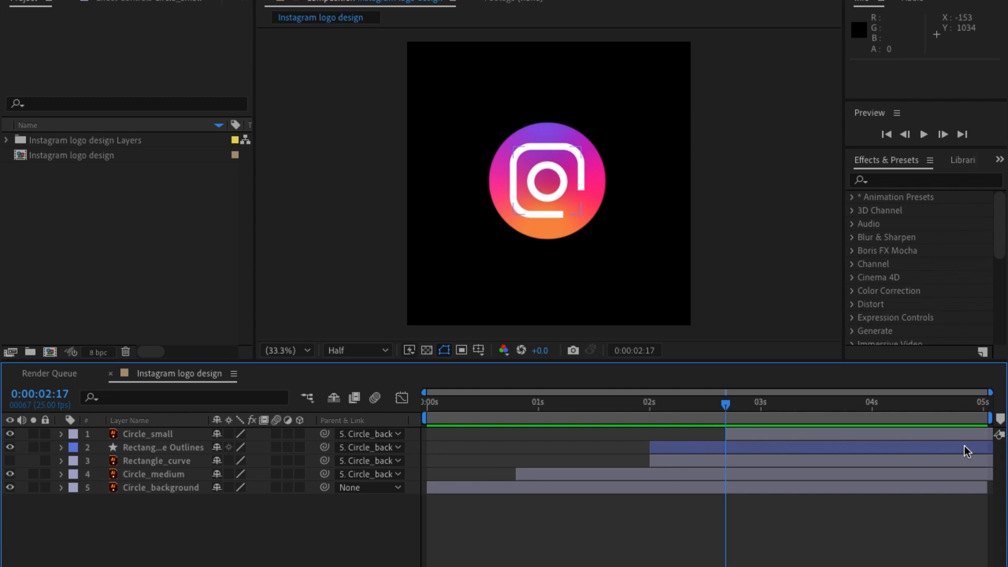
pyautogui.press('space')
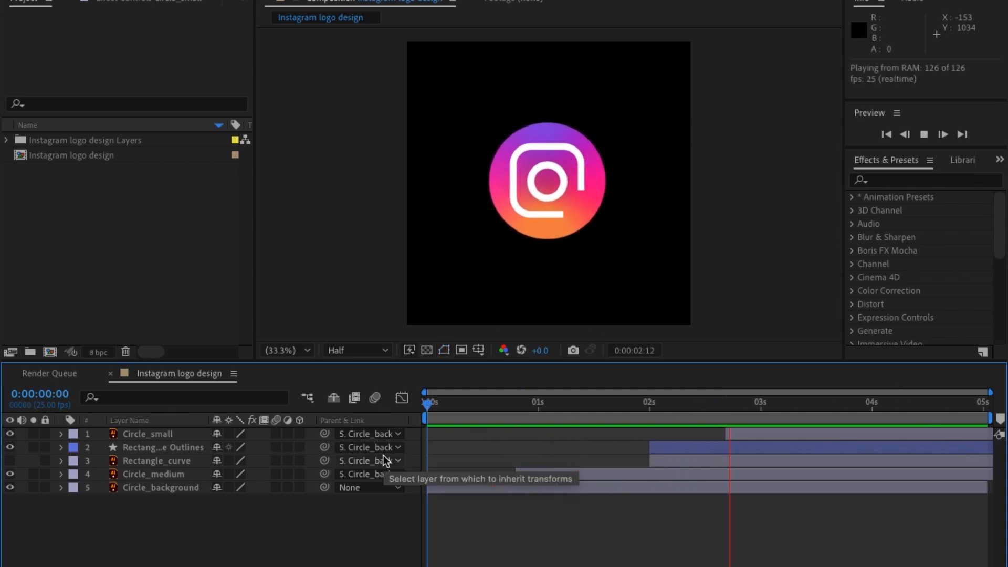
# Stop the preview, return to the first frame, and duplicate the Circle_background layer three times.
pyautogui.press('space')
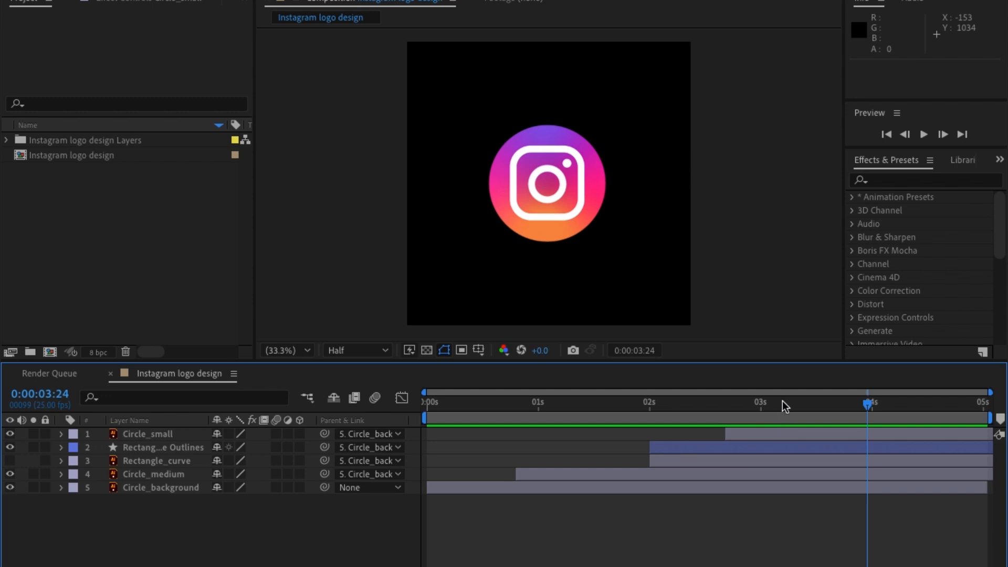
pyautogui.press('Home')
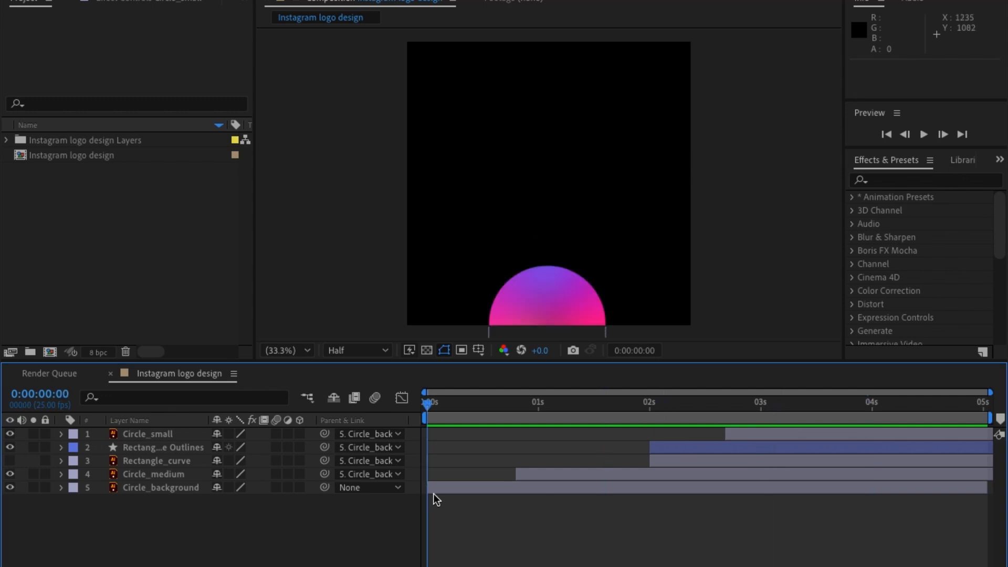
pyautogui.click(458, 490)
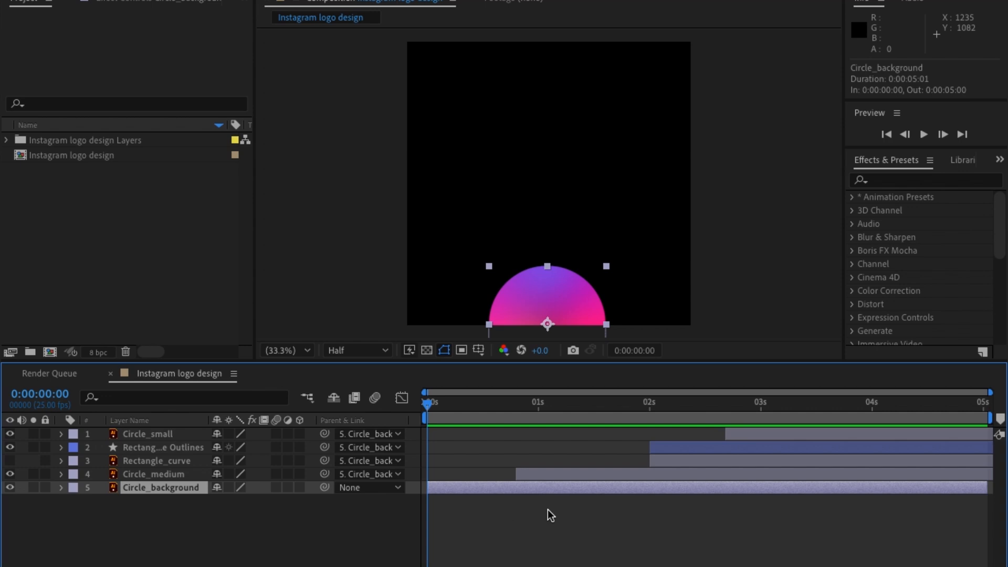
pyautogui.hotkey('ctrl', 'd')
pyautogui.hotkey('ctrl', 'd')
pyautogui.hotkey('ctrl', 'd')
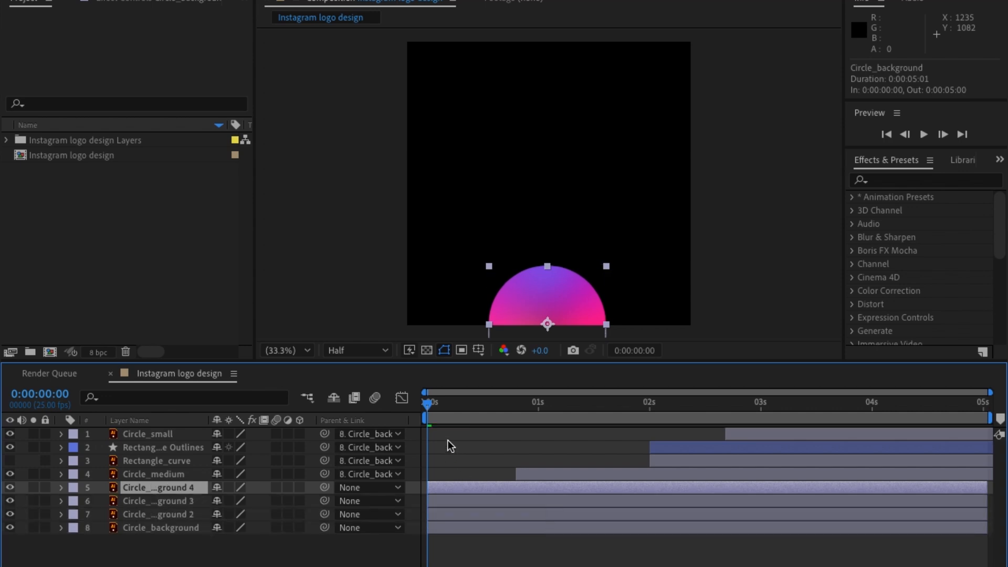
# Stagger Circle_background, Circle_background 2 and Circle_background 3 to start at frames 3, 6 and 9, and preview from the beginning.
pyautogui.click(944, 135)
pyautogui.click(943, 135)
pyautogui.click(944, 134)
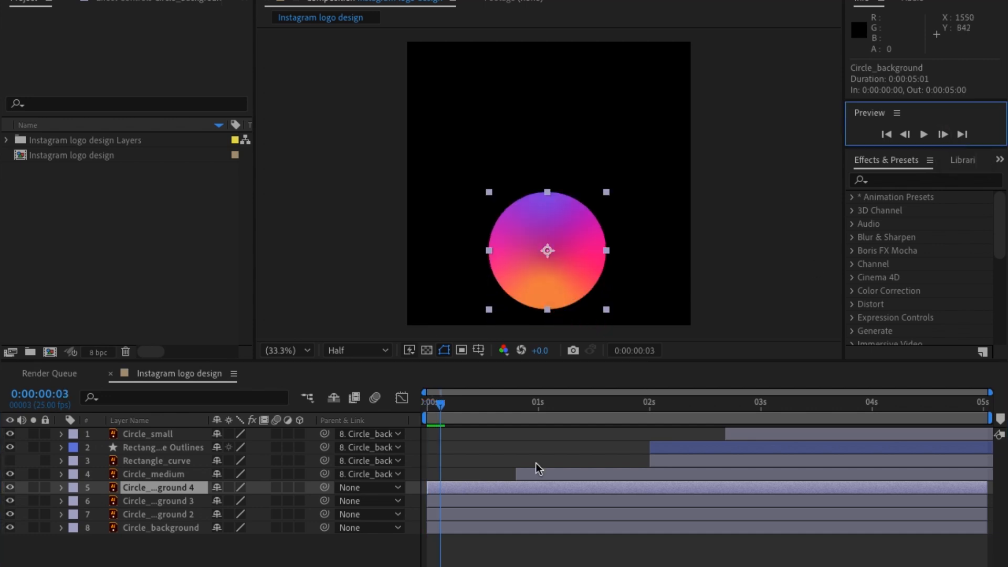
pyautogui.click(447, 505)
pyautogui.moveTo(446, 505); pyautogui.dragTo(476, 500)
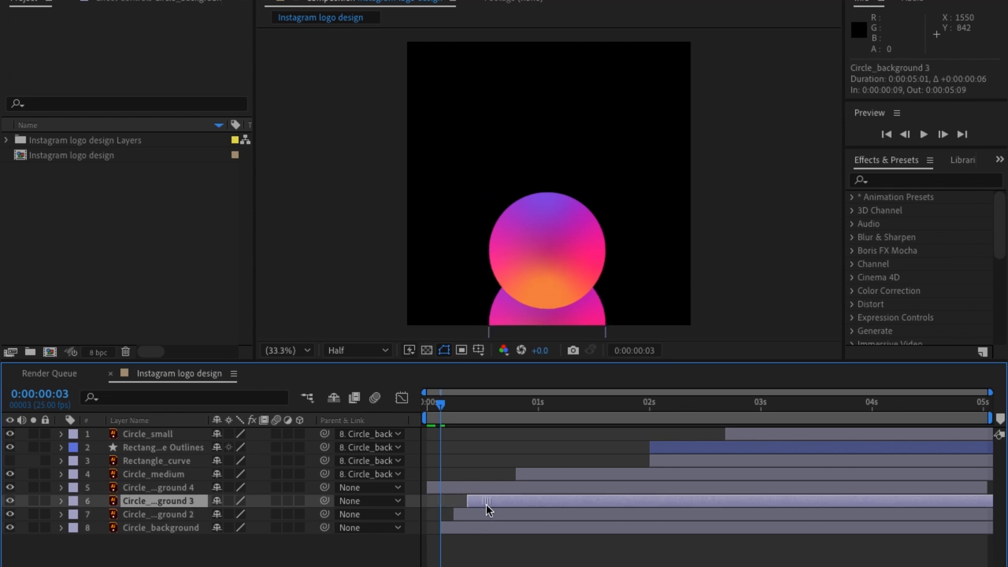
pyautogui.moveTo(449, 408); pyautogui.dragTo(394, 433)
pyautogui.press('space')
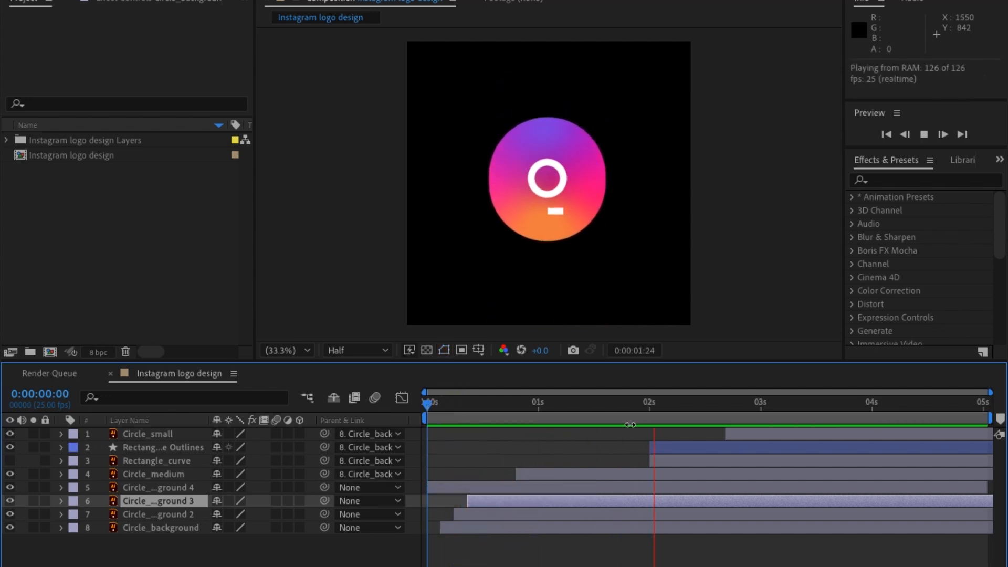
# At frame 4, apply a Fill effect to Circle_background and sample its color from the orange part of the gradient circle.
pyautogui.click(610, 412)
pyautogui.moveTo(609, 412); pyautogui.dragTo(443, 430)
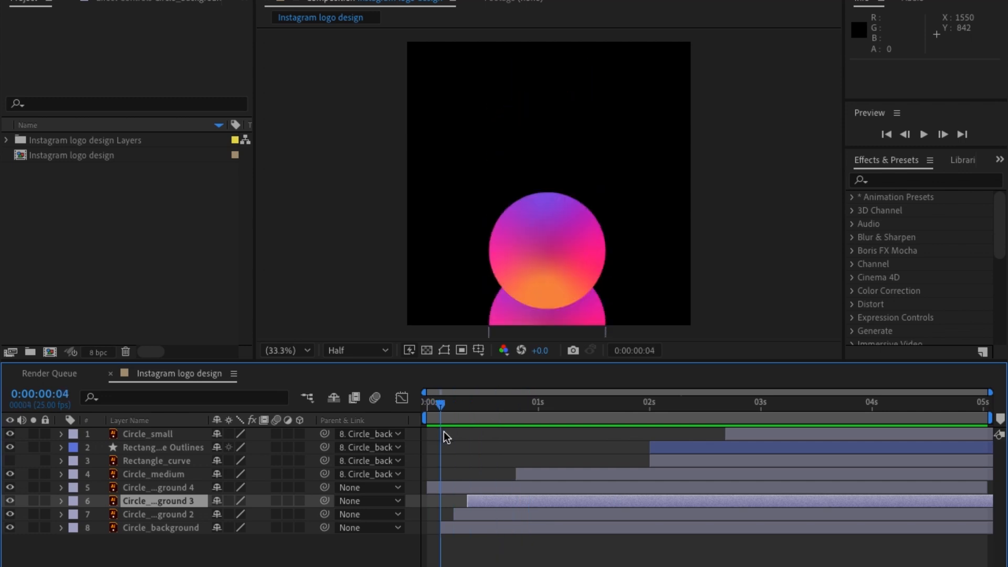
pyautogui.click(458, 539)
pyautogui.click(462, 531)
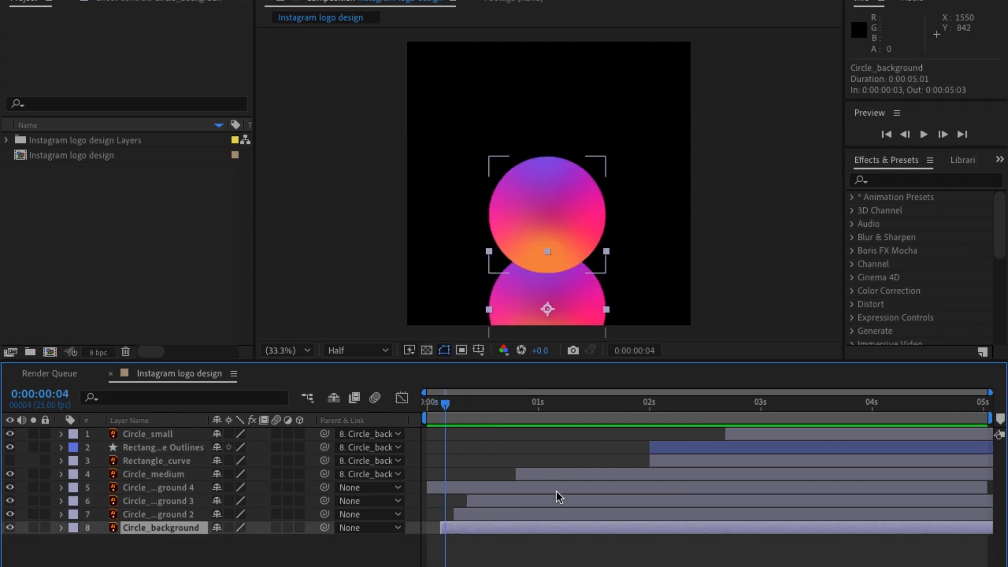
pyautogui.click(325, 0)
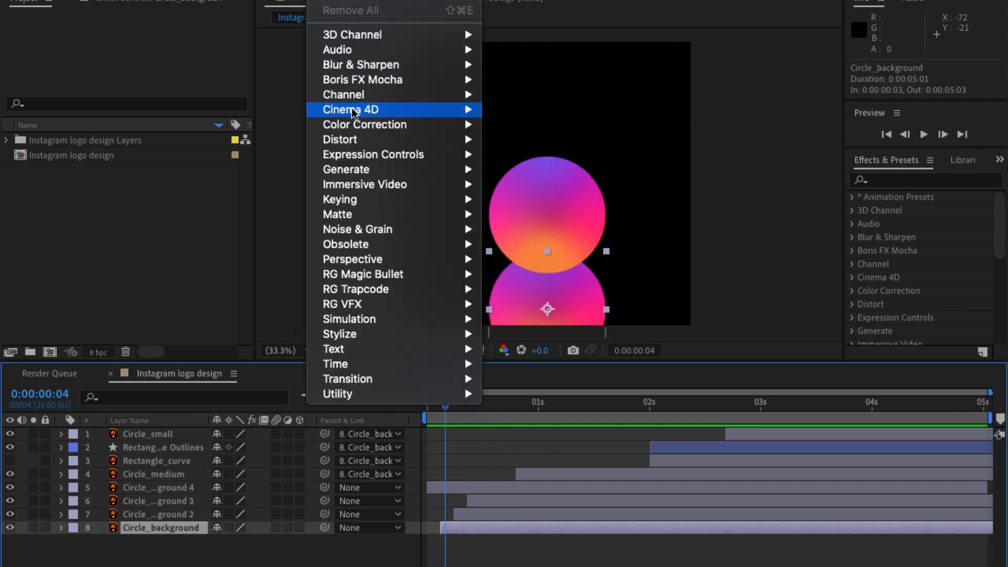
pyautogui.moveTo(366, 174)
pyautogui.click(572, 394)
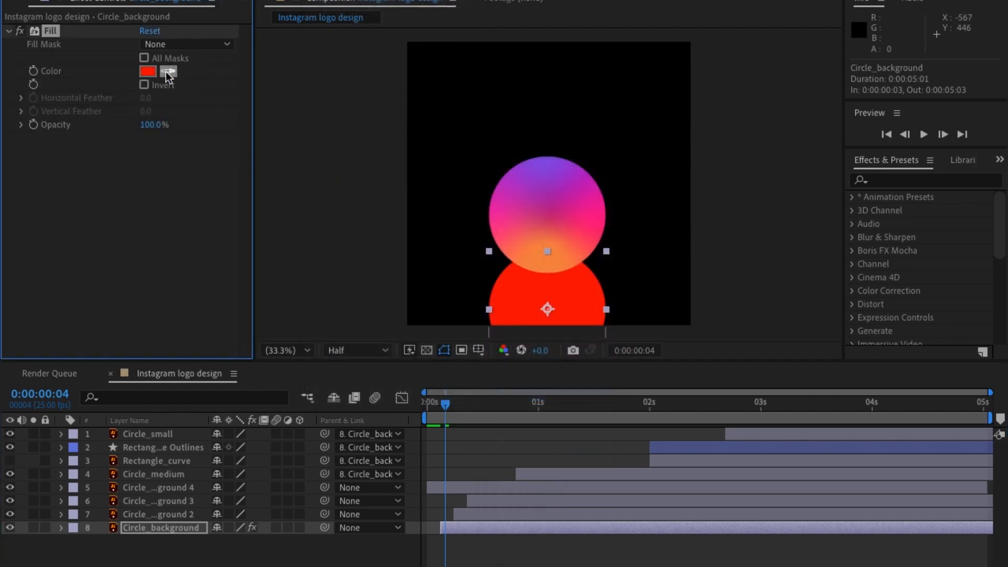
pyautogui.click(168, 71)
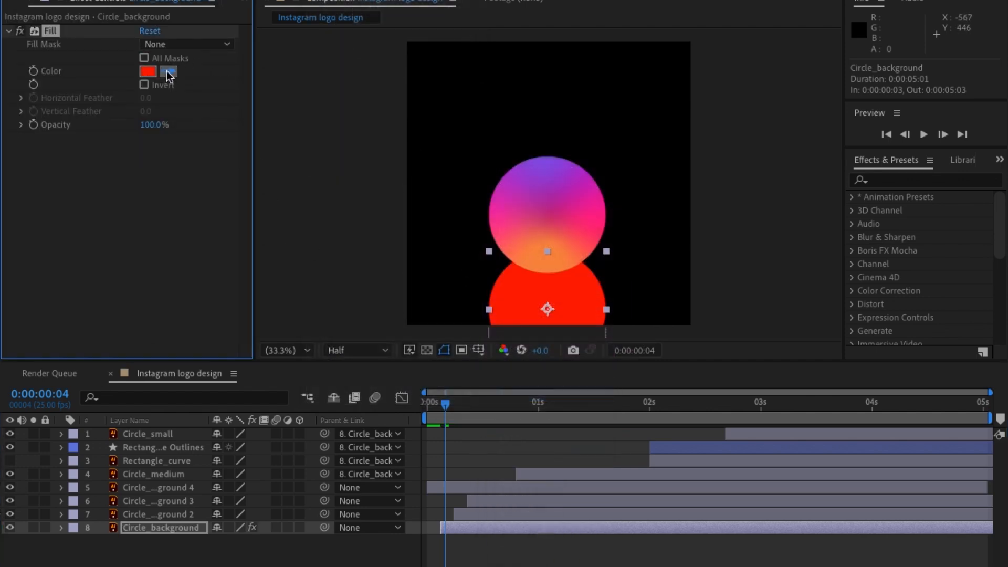
pyautogui.click(558, 258)
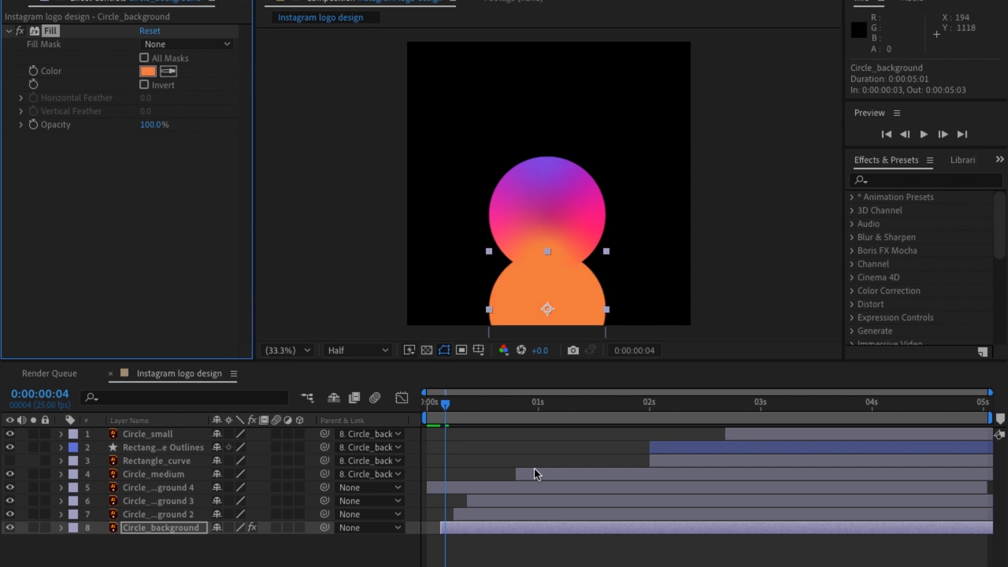
# At frame 8, apply a Fill effect to Circle_background 2 and sample its color from the pink edge of the gradient circle.
pyautogui.click(486, 514)
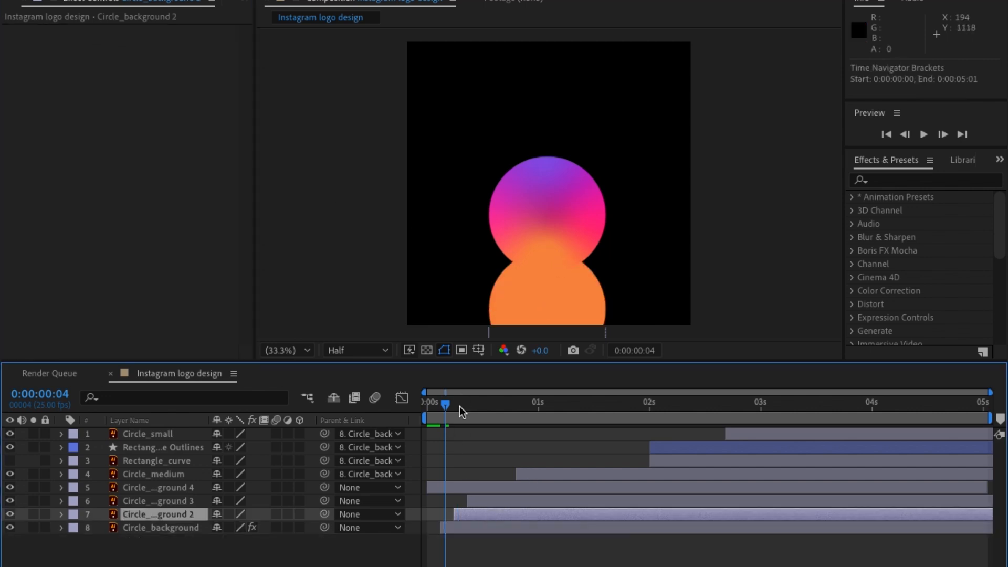
pyautogui.click(461, 406)
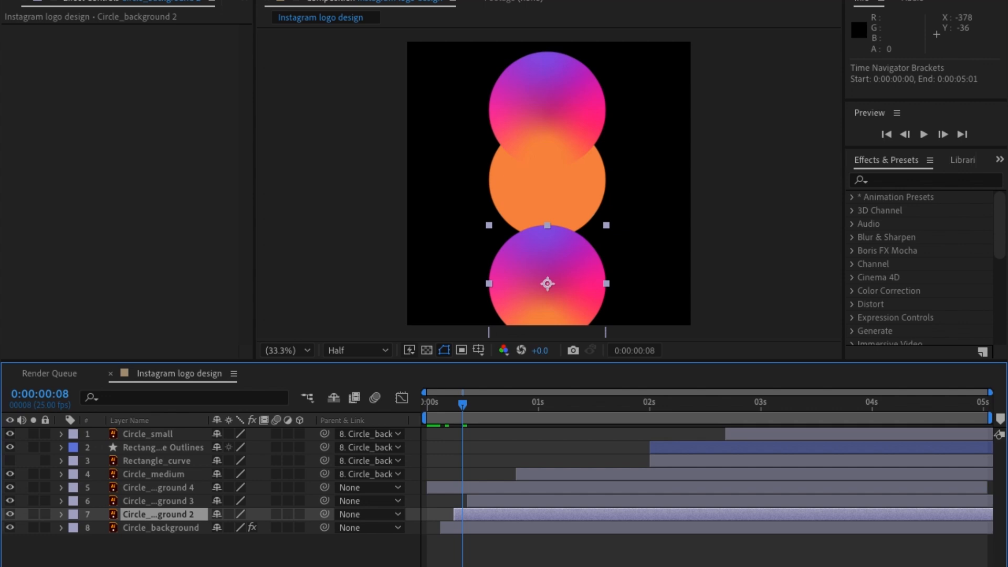
pyautogui.click(330, 0)
pyautogui.click(332, 0)
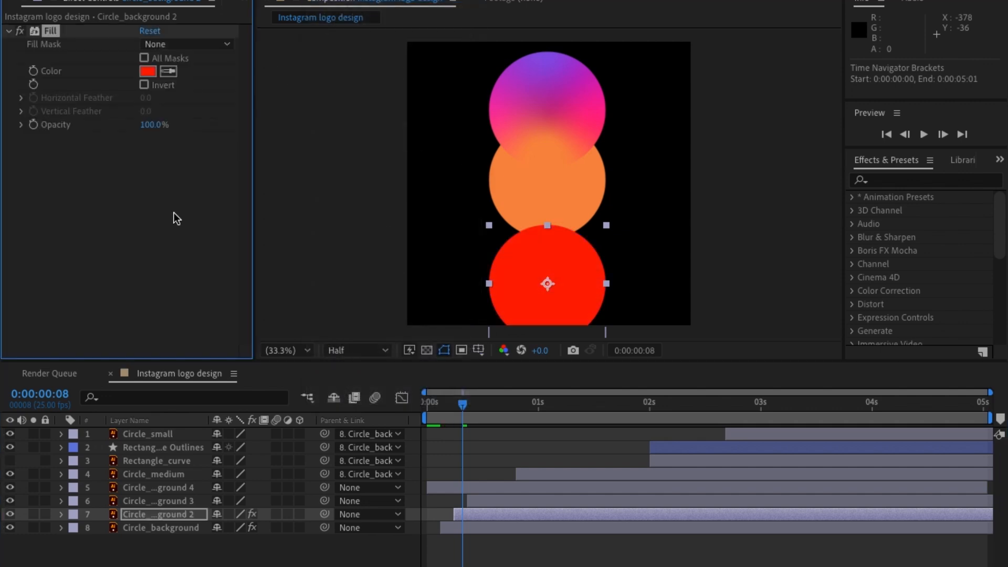
pyautogui.click(168, 72)
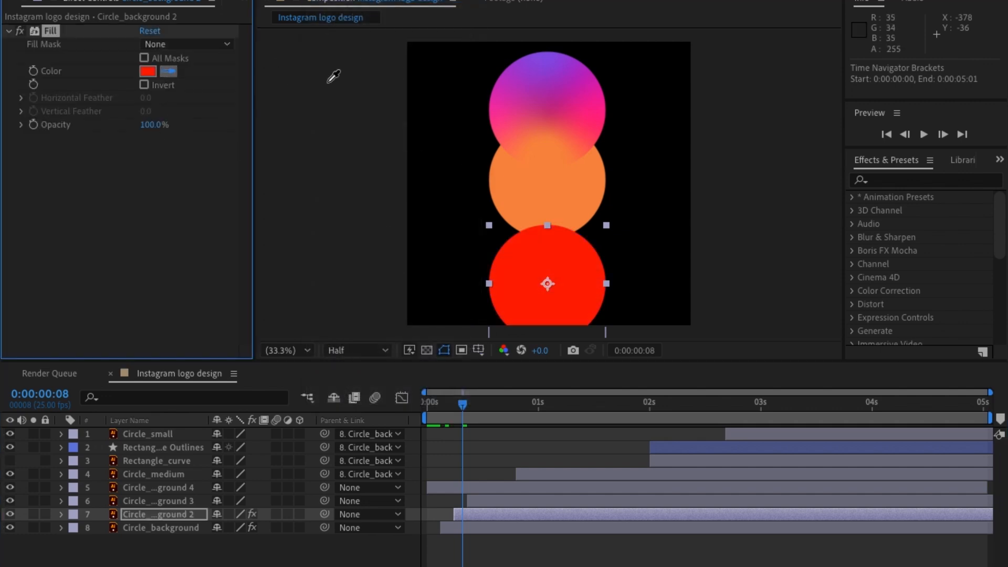
pyautogui.click(592, 118)
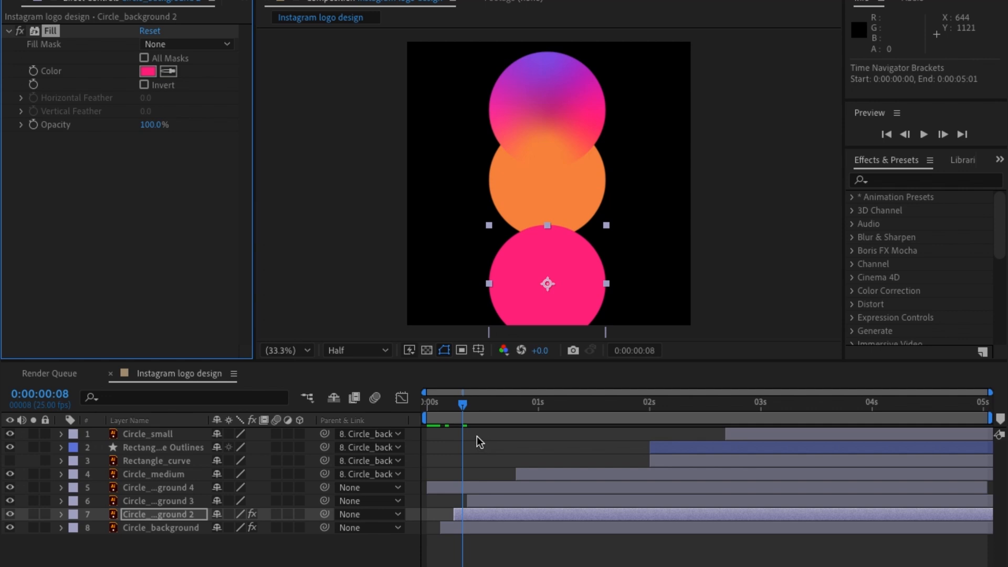
# Apply a Fill effect to Circle_background 3 at frame 12, sample the gradient circle's purple for it, and preview the animation.
pyautogui.moveTo(477, 410); pyautogui.dragTo(481, 415)
pyautogui.click(486, 500)
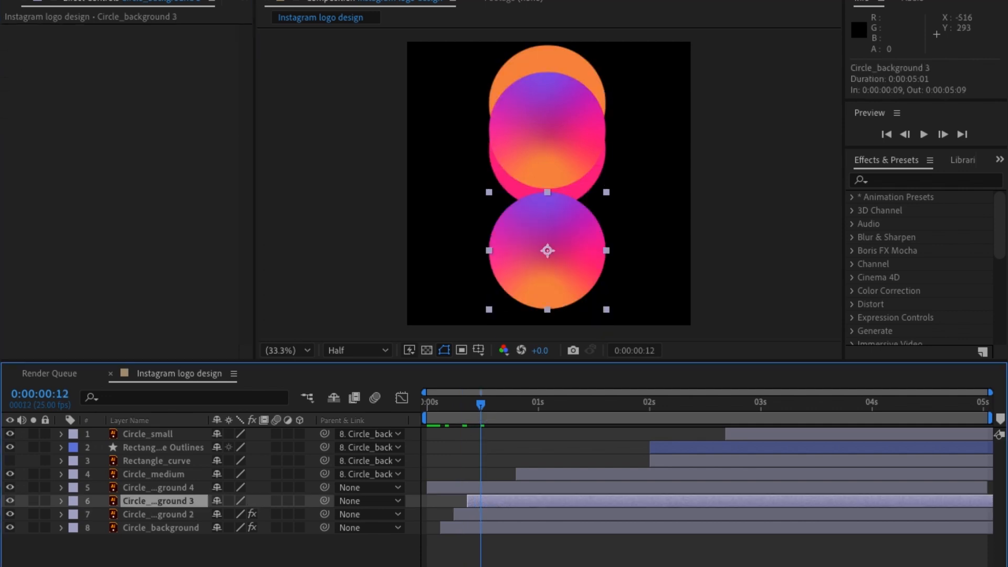
pyautogui.click(321, 0)
pyautogui.click(337, 2)
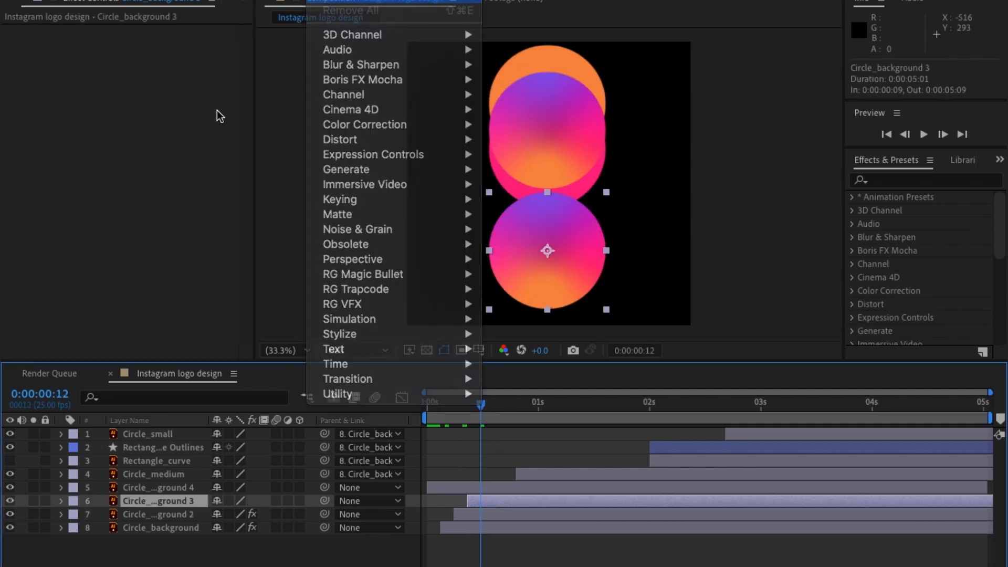
pyautogui.click(171, 73)
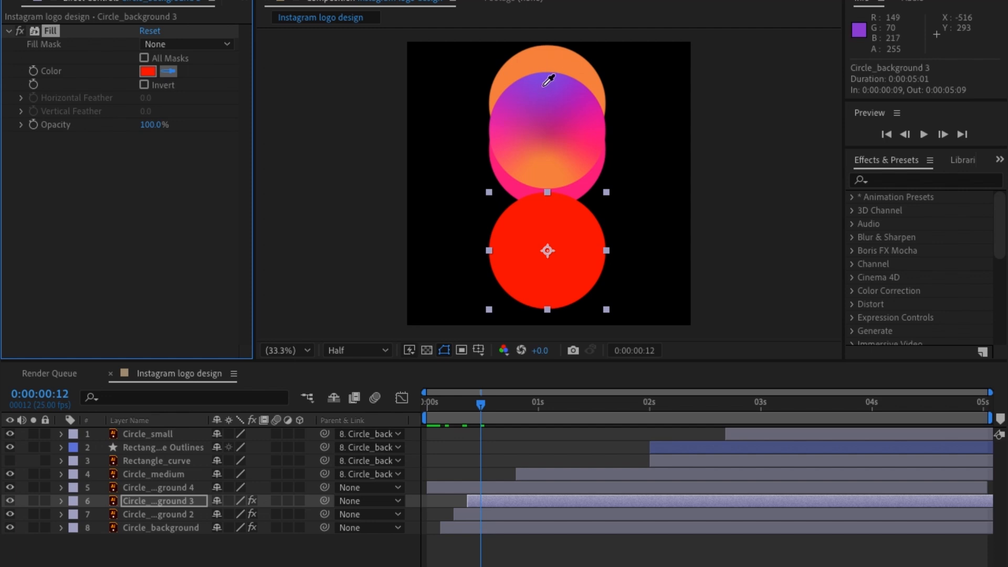
pyautogui.click(550, 74)
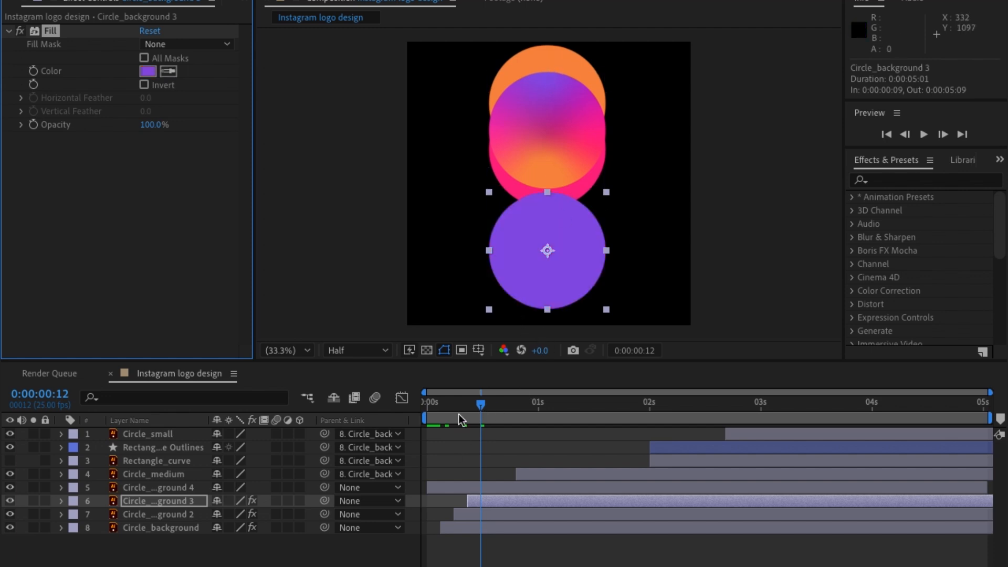
pyautogui.press('space')
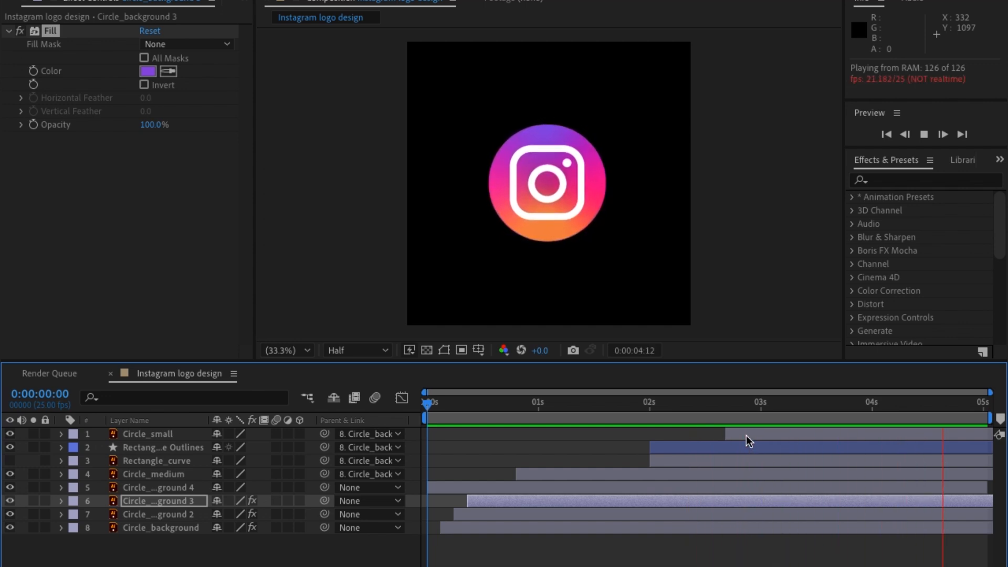
# Enable motion blur on all eight layers and preview the animation from the beginning.
pyautogui.moveTo(577, 407); pyautogui.dragTo(774, 424)
pyautogui.click(160, 543)
pyautogui.hotkey('ctrl', 'a')
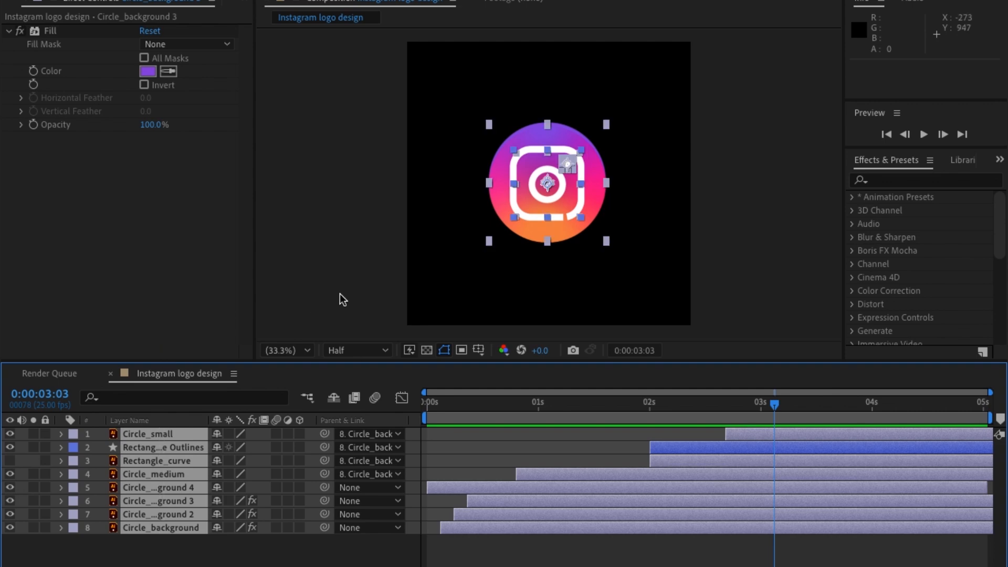
pyautogui.click(277, 435)
pyautogui.click(459, 437)
pyautogui.moveTo(482, 412); pyautogui.dragTo(356, 422)
pyautogui.press('space')
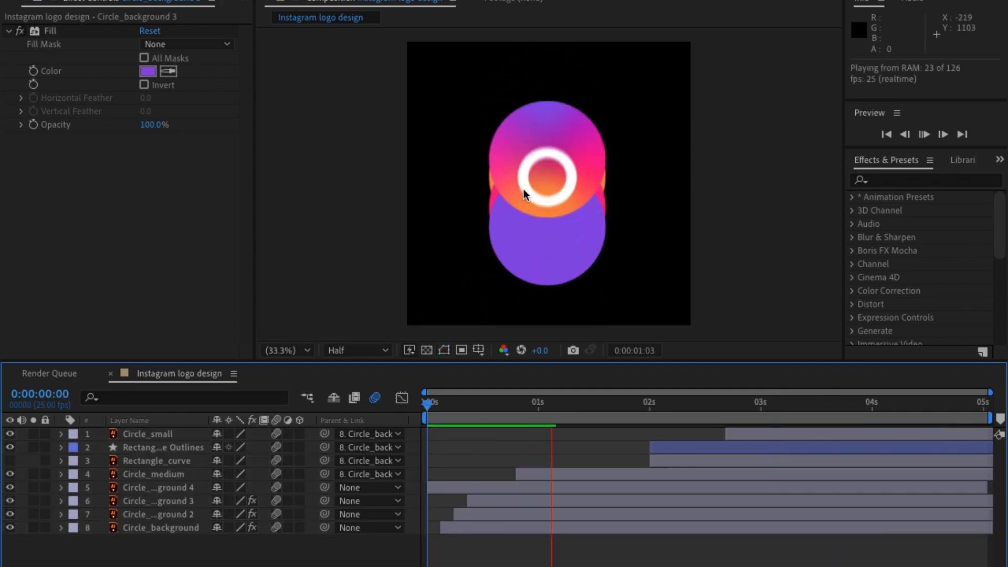